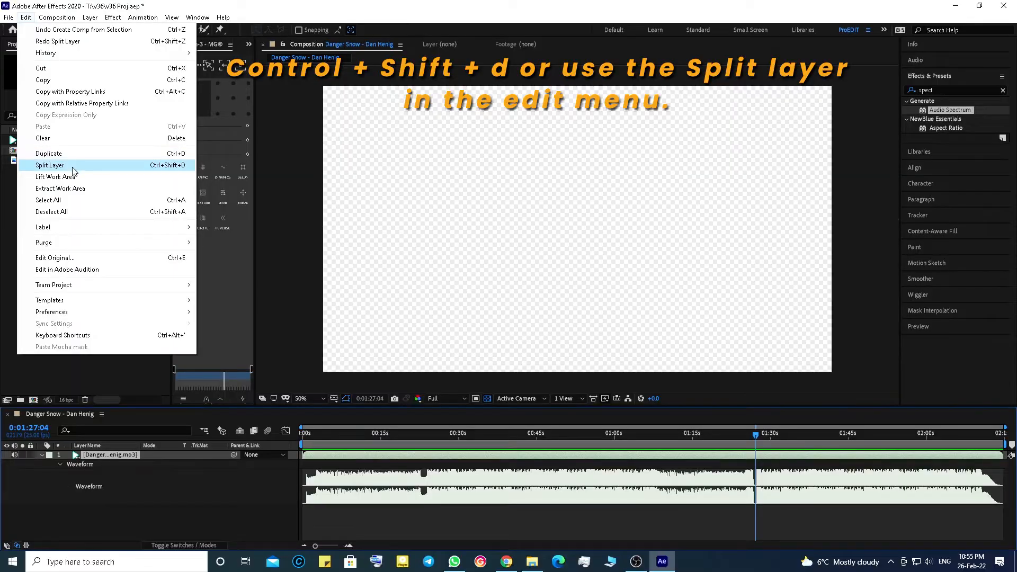
Step: Split the audio layer at the playhead at 0:01:27:04 and delete the part after the split
left_click(148, 166)
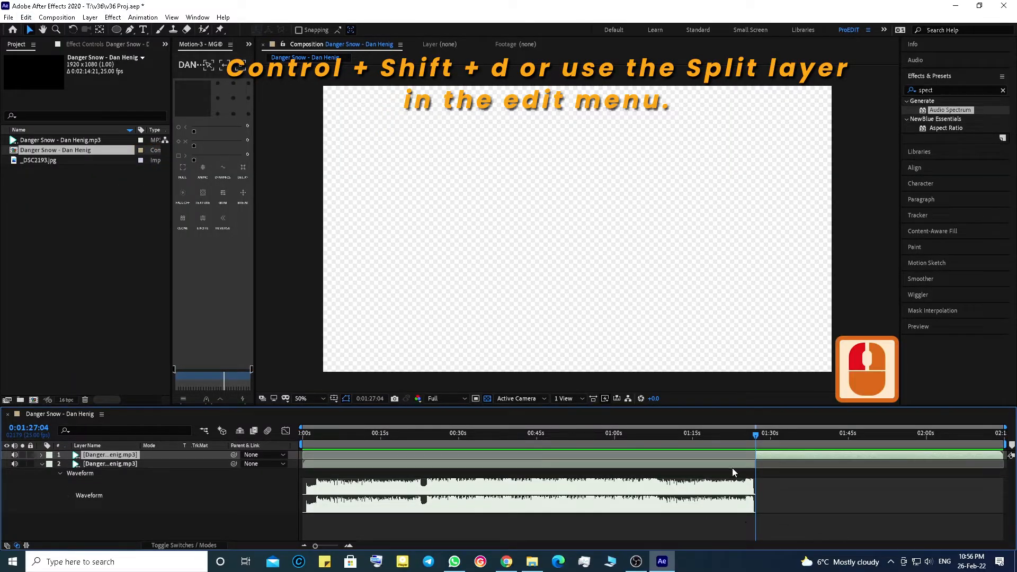
left_click(748, 466)
key("Delete")
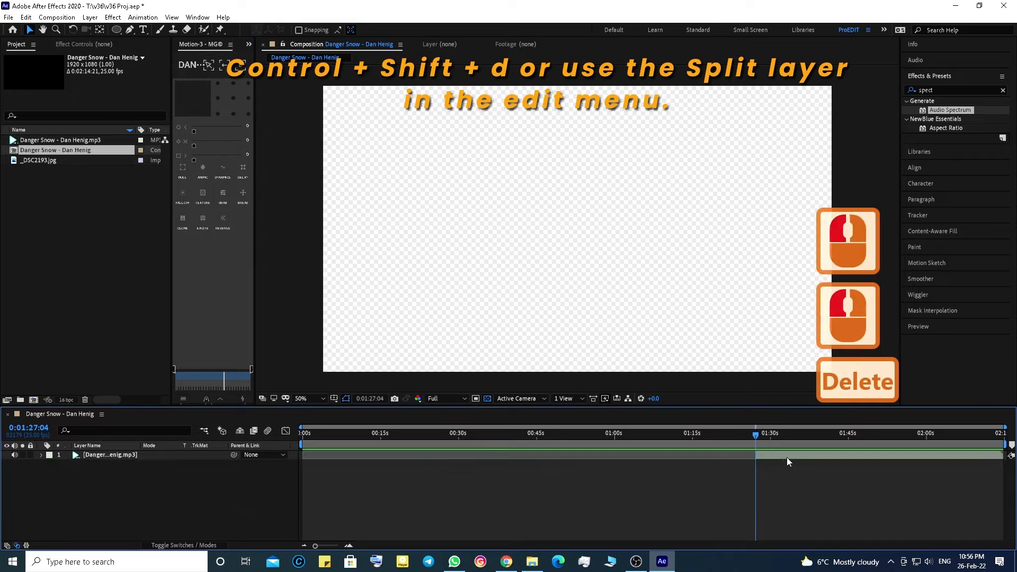
Step: Set the work area end to the end of the shortened audio layer and trim the composition to the work area
left_click_drag(787, 457, 323, 428)
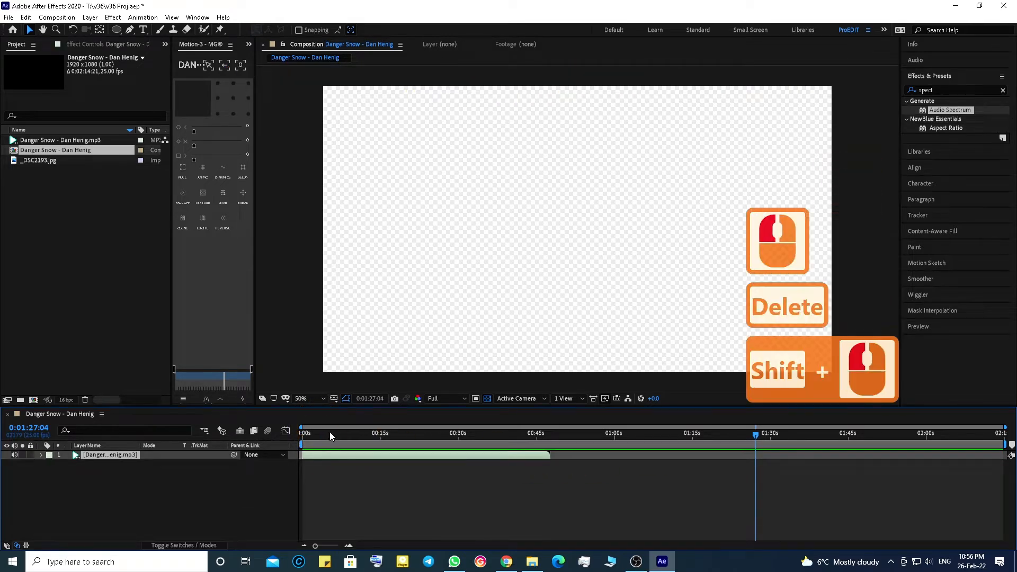
left_click_drag(1005, 444, 549, 438)
right_click(511, 444)
left_click(526, 472)
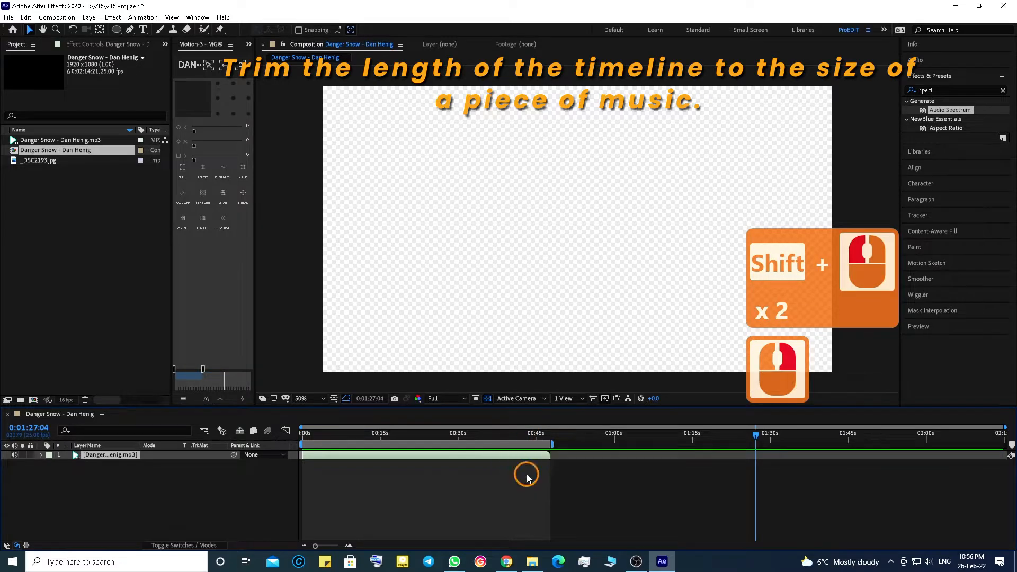
Step: Play the composition back from the start to preview the audio
left_click(325, 430)
left_click(342, 498)
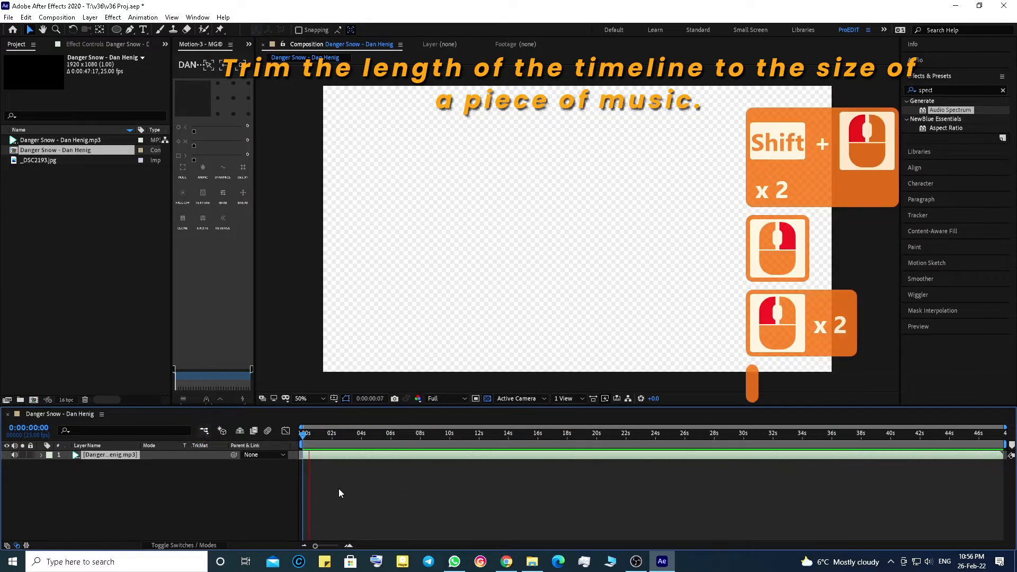
key("space")
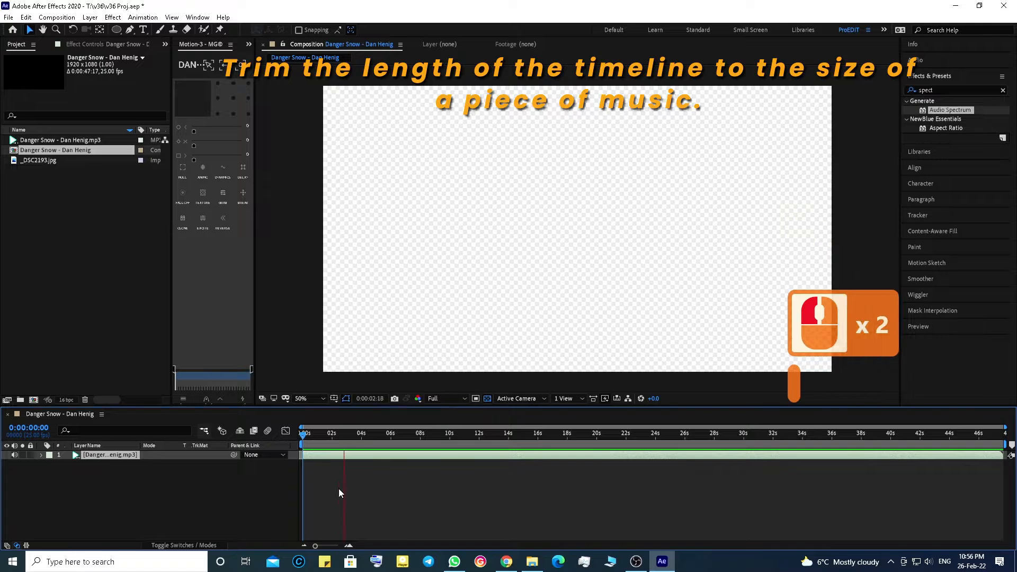
left_click(339, 488)
Step: Add the _DSC2193.jpg image to the composition, scale it to 29% and center it in the frame
left_click(37, 148)
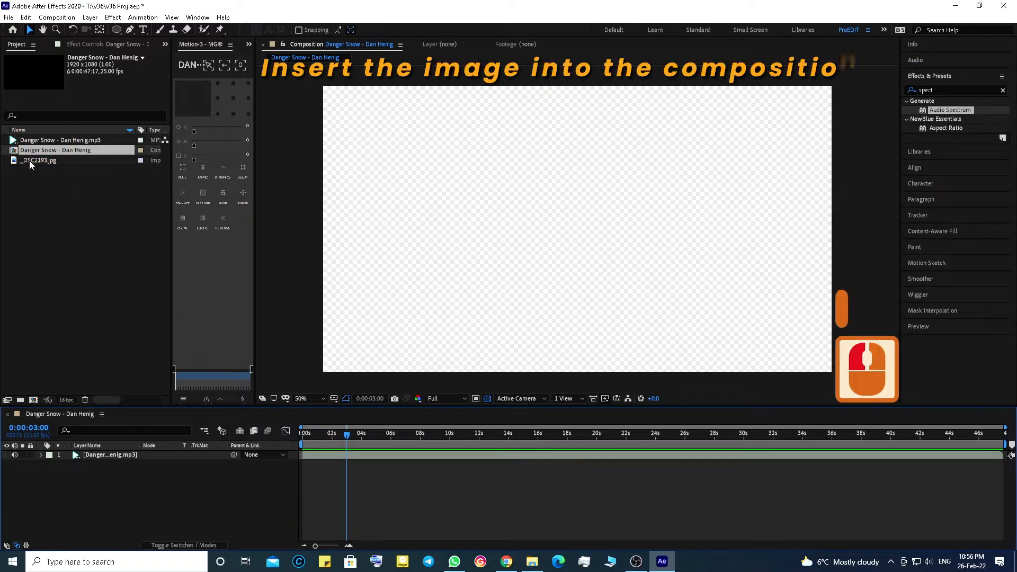
left_click_drag(30, 160, 533, 212)
key("s")
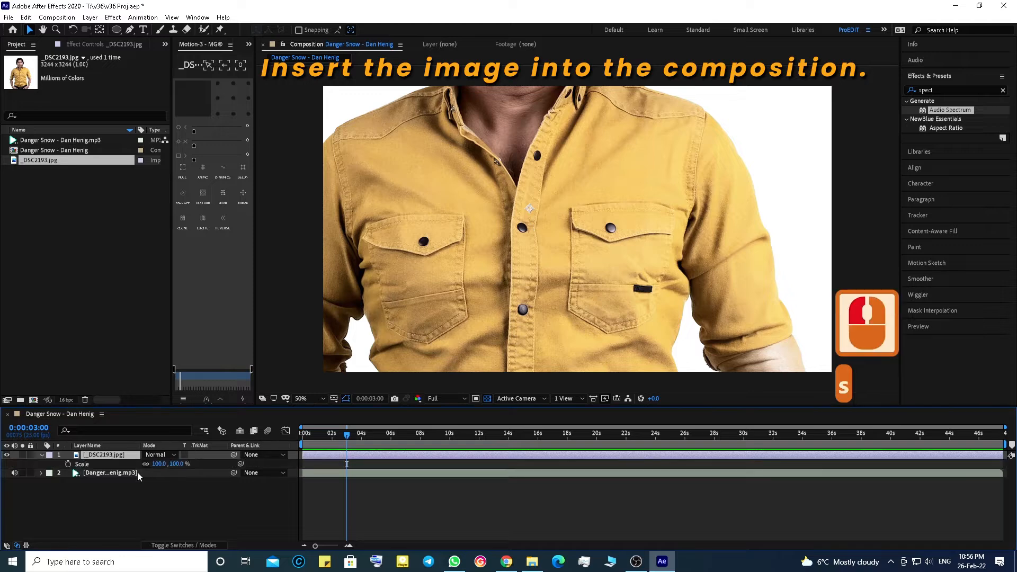
mouse_move(158, 464)
left_mouse_down()
mouse_move(133, 464)
mouse_move(143, 464)
left_mouse_up()
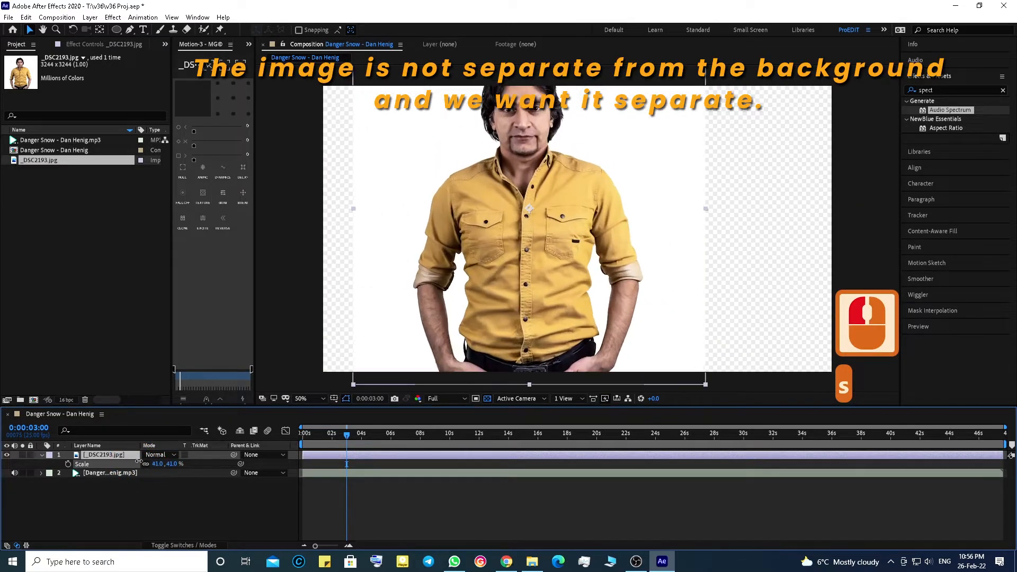
left_click_drag(510, 239, 572, 246)
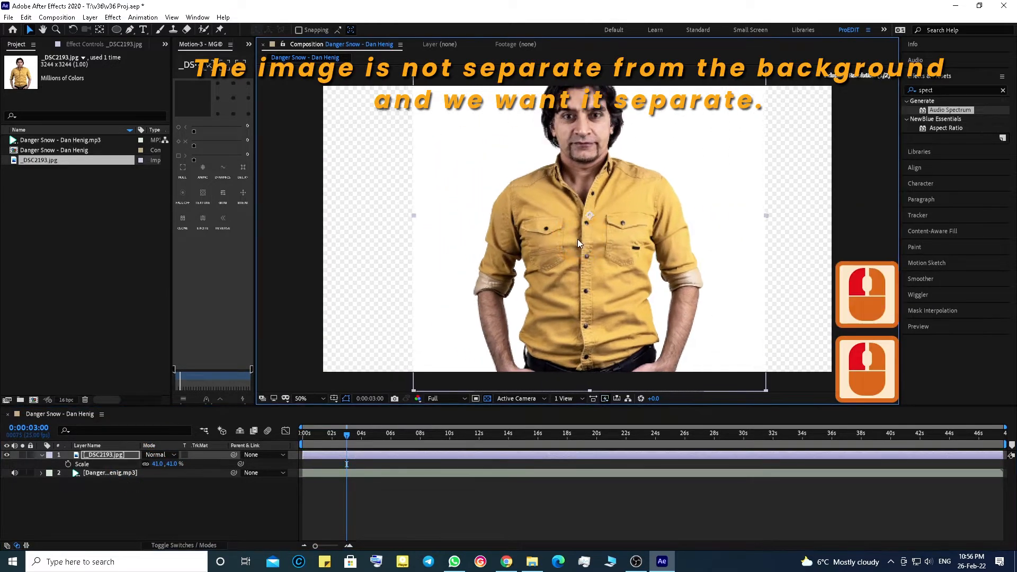
left_click_drag(174, 465, 168, 465)
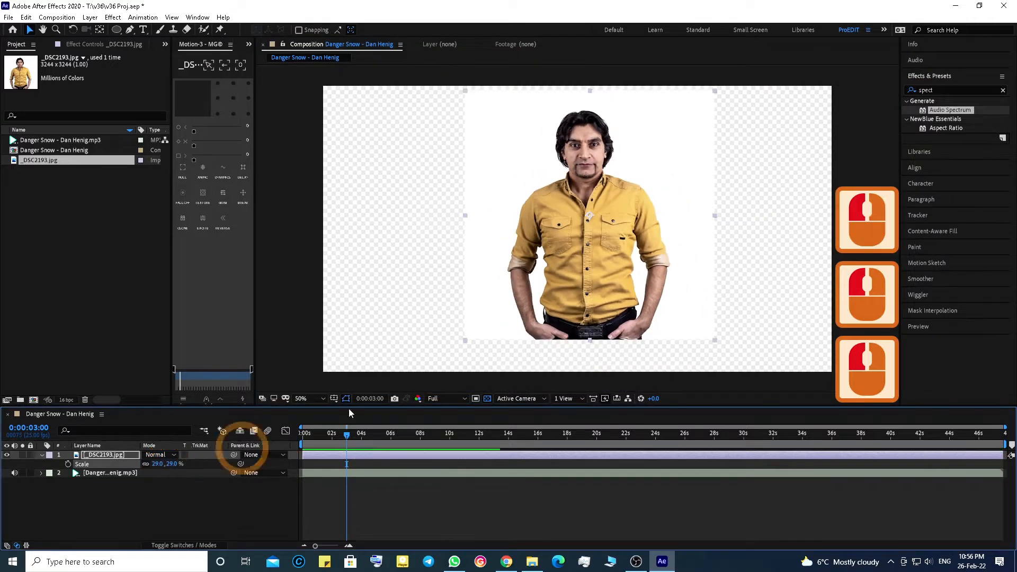
Step: Delete the _DSC2193.jpg footage from the project and save the project
left_click(31, 160)
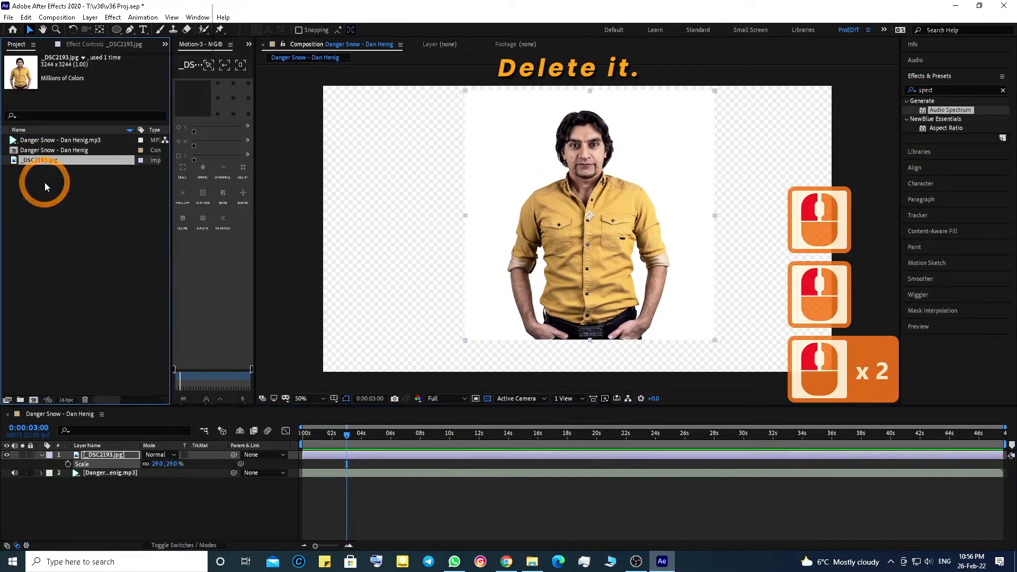
key("Delete")
left_click(580, 294)
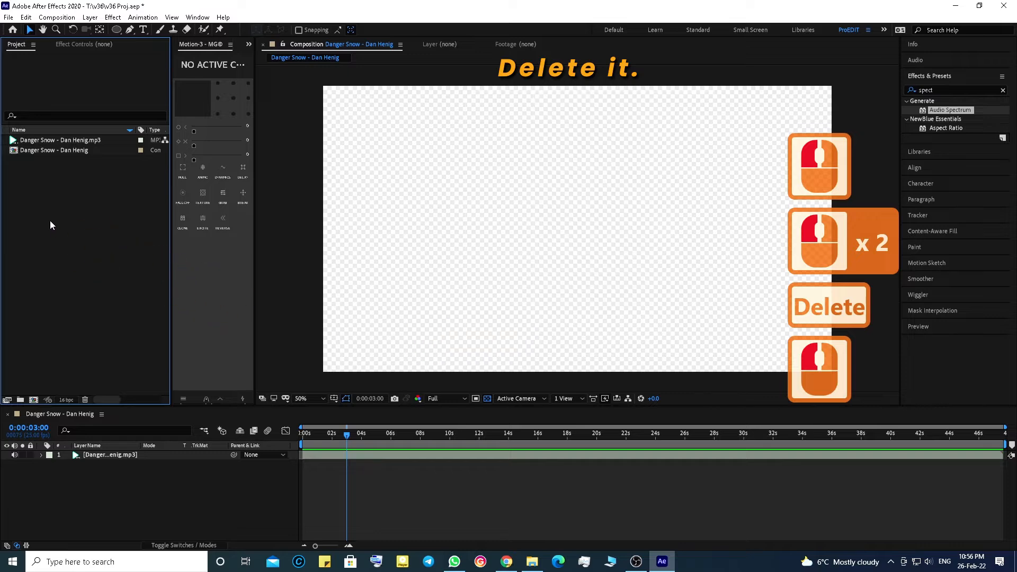
left_click(513, 419)
key("ctrl+s")
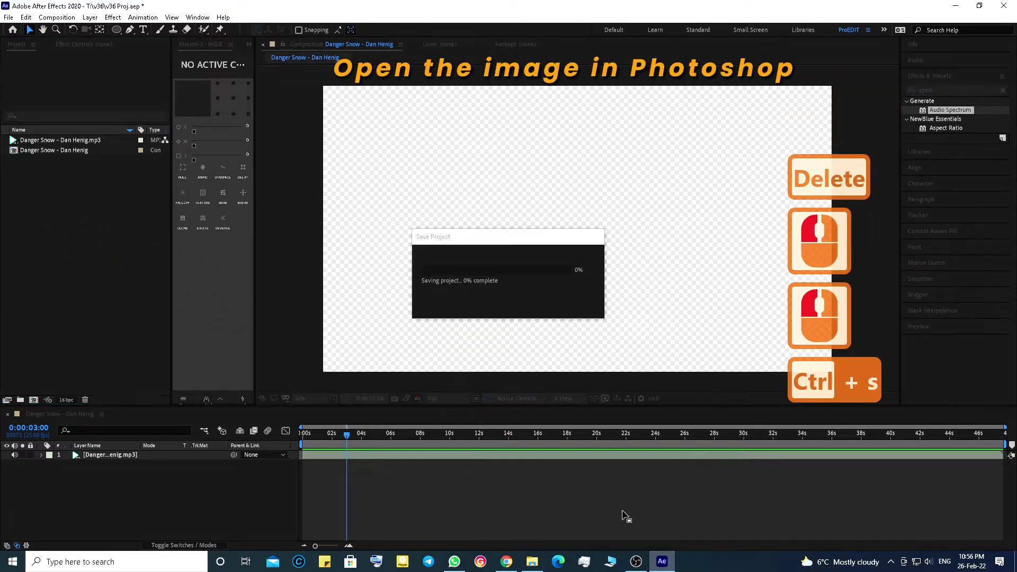
Step: Switch to File Explorer and open the _DSC2193 image in Photoshop
left_click(532, 566)
right_click(402, 159)
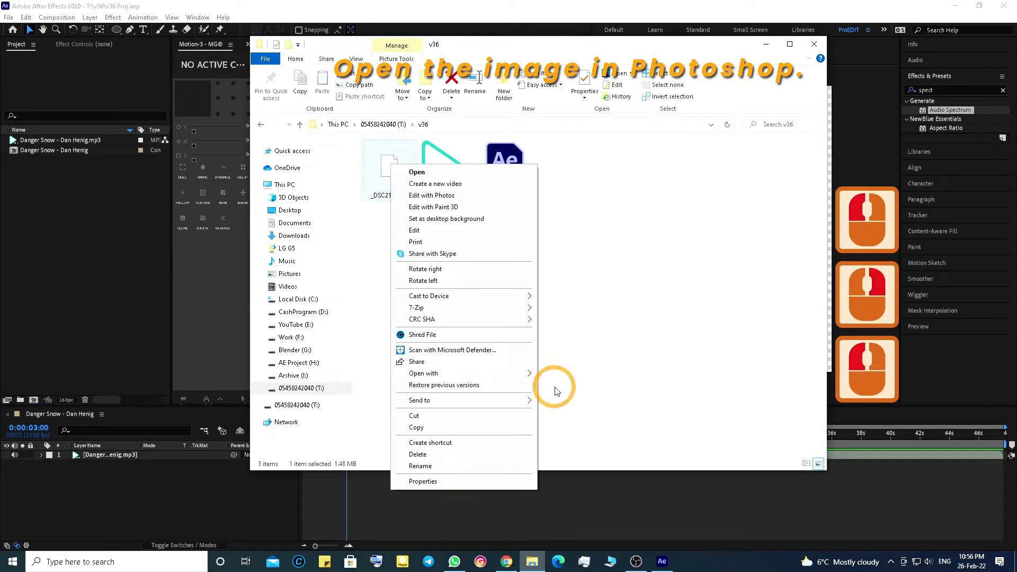
left_click(577, 398)
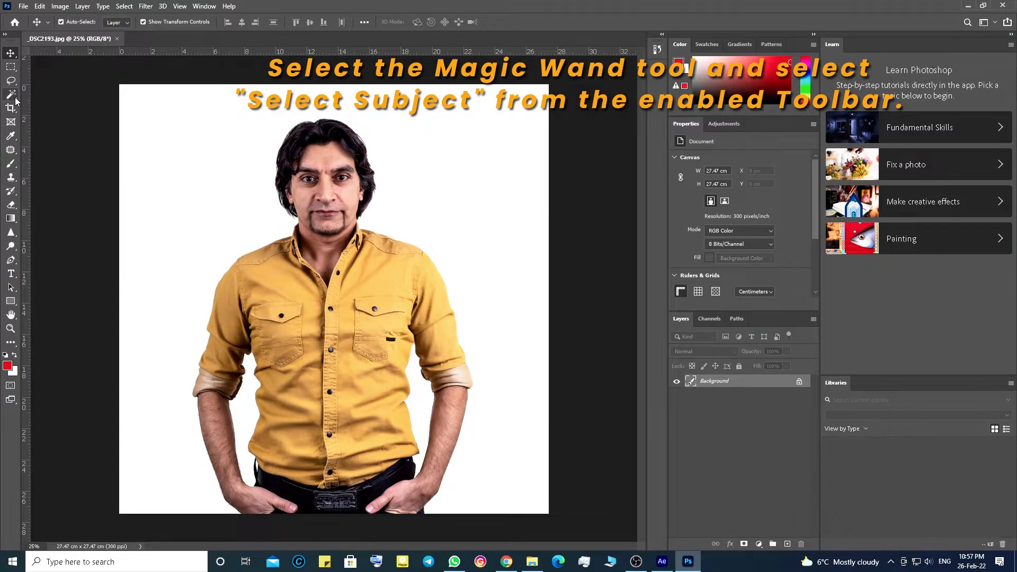
Step: Select the person with the Magic Wand tool's Select Subject and open Select and Mask
left_click(12, 94)
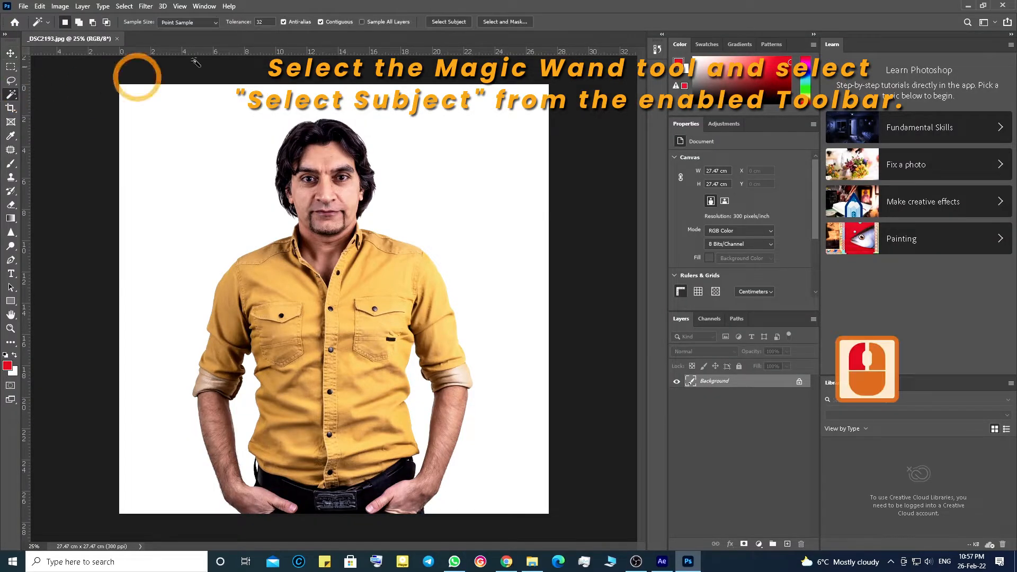
left_click(459, 22)
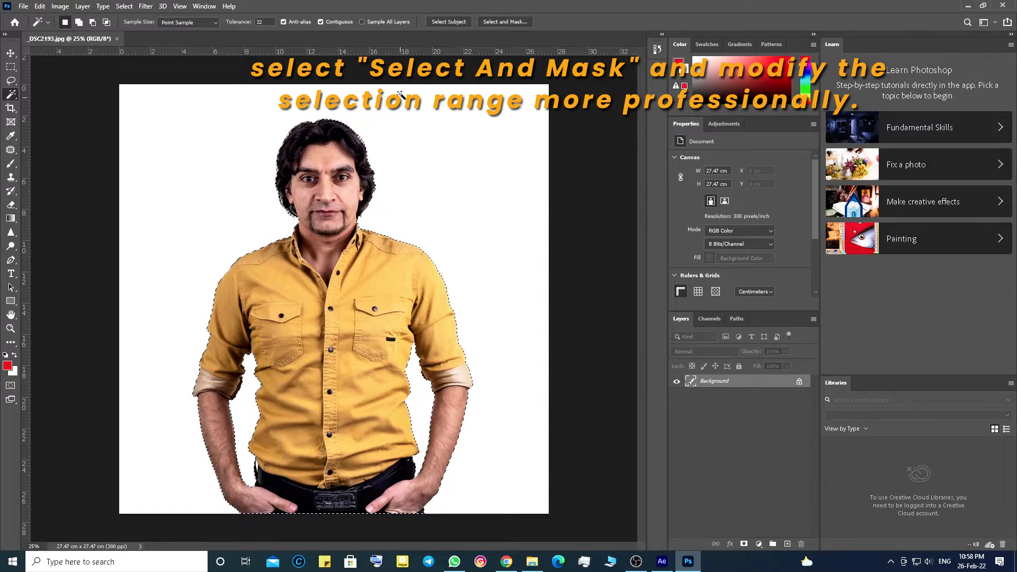
left_click(492, 22)
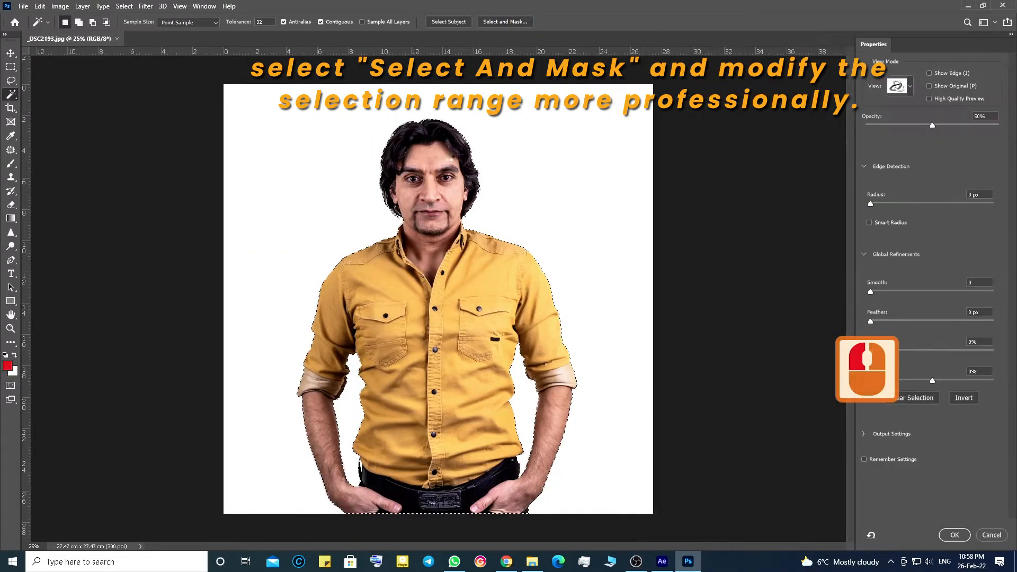
Step: Zoom in on the head and refine the mask edge around the hair with the Refine Edge Brush
scroll(450, 156, "up", 6)
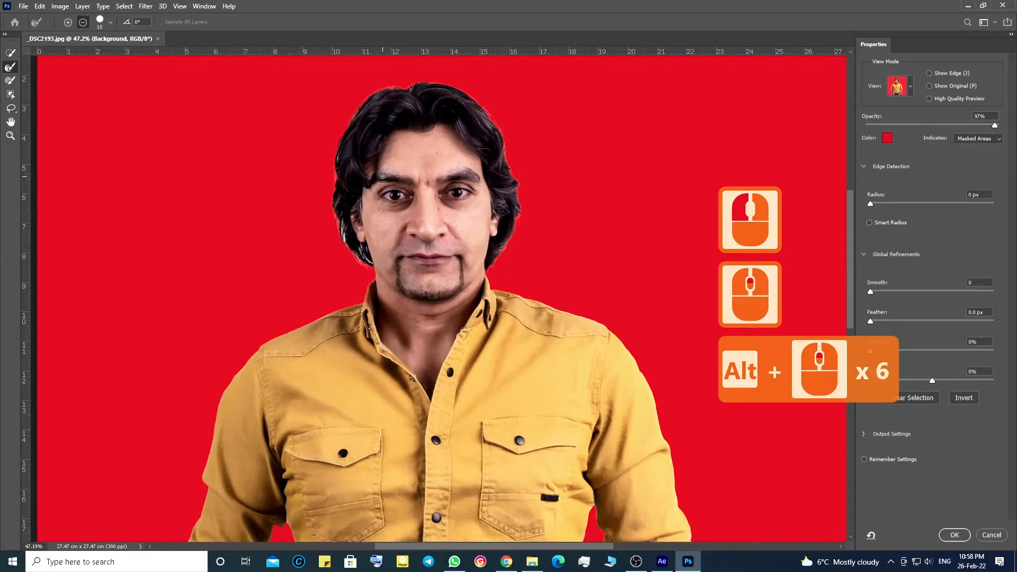
scroll(382, 177, "up", 3)
left_click_drag(232, 210, 148, 313)
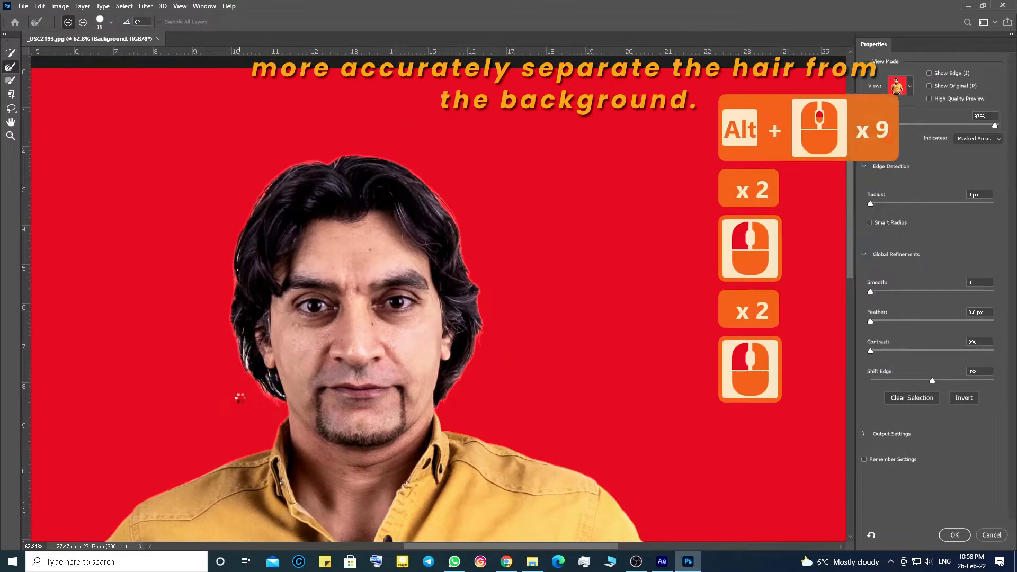
right_click(246, 369)
left_click(277, 392)
left_click(227, 353)
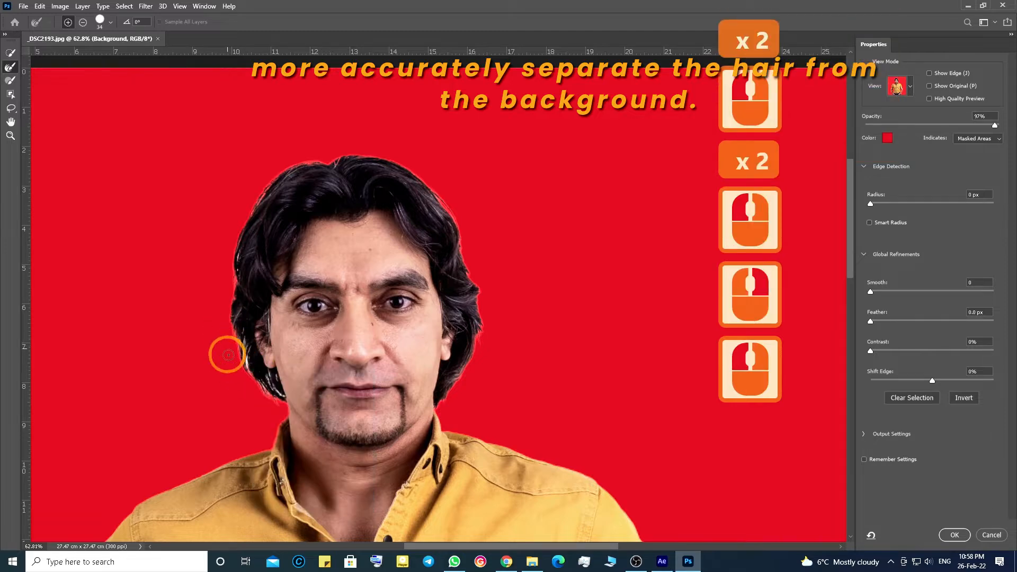
key("bracketright")
key("bracketright")
key("bracketright")
key("bracketright")
key("bracketright")
key("bracketright")
key("bracketright")
key("bracketright")
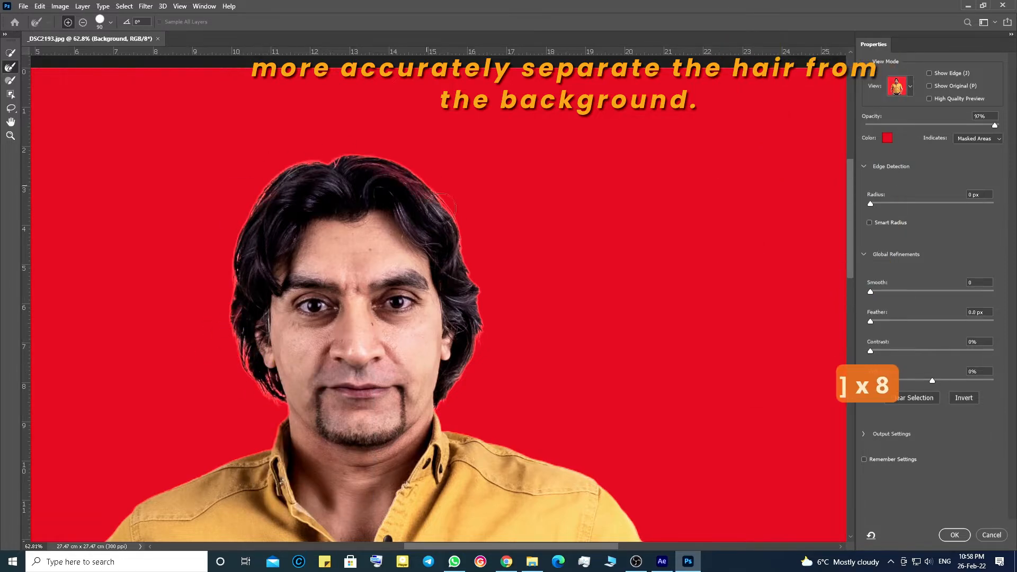
Step: Switch to the Brush tool, enlarge it and paint over the hair edges to refine the selection
left_click(10, 81)
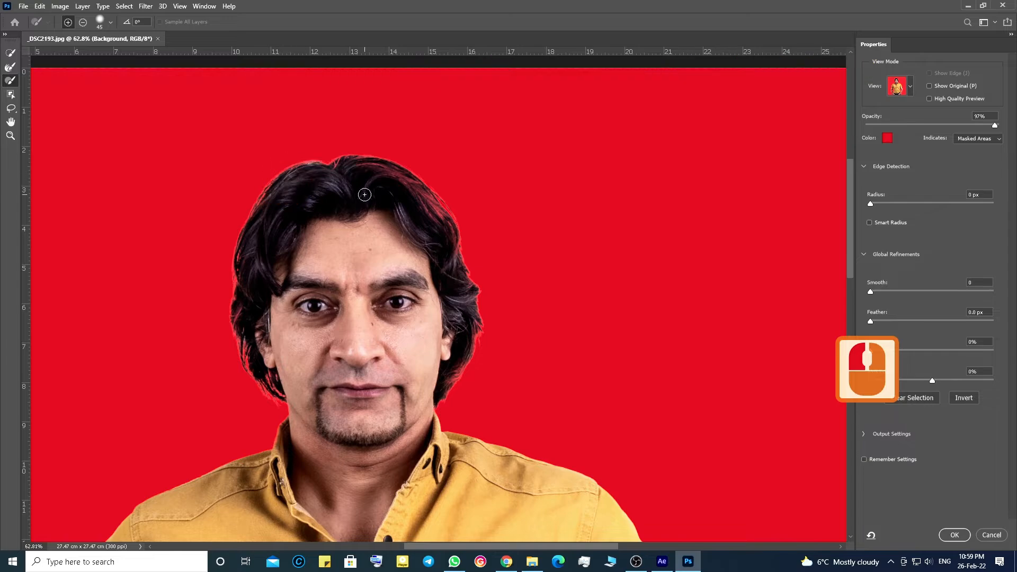
key("bracketright")
key("bracketright")
key("bracketright")
key("bracketright")
key("bracketright")
key("bracketright")
left_click(362, 166)
key("ctrl+z")
left_click(255, 292)
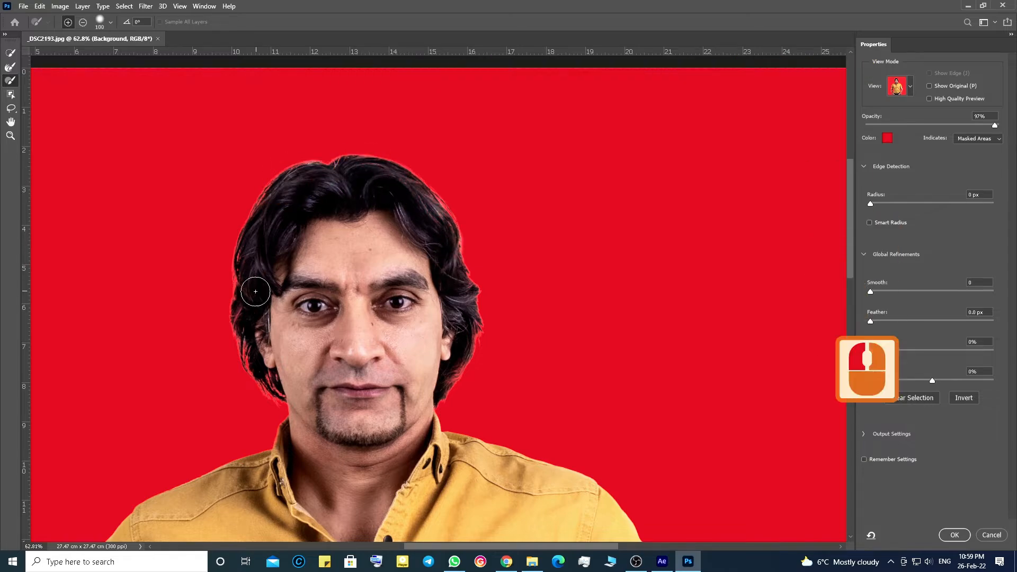
left_click(443, 369)
Step: Try to clean up the gap between the left arm and the waist with the Quick Selection tool, undoing strokes
scroll(315, 323, "down", 20)
scroll(316, 323, "up", 20)
scroll(316, 323, "down", 20)
scroll(226, 336, "up", 10)
left_click(10, 53)
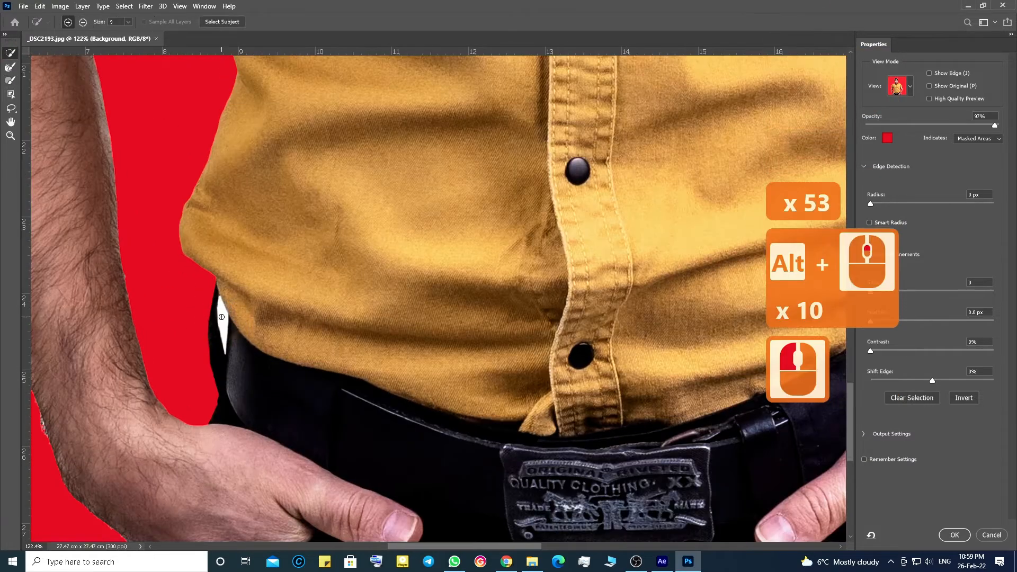
left_click(224, 329)
left_click(225, 323, "alt")
scroll(231, 330, "up", 10)
key("ctrl+z")
left_click(10, 67)
left_click(200, 236)
scroll(268, 318, "down", 4)
key("ctrl+z")
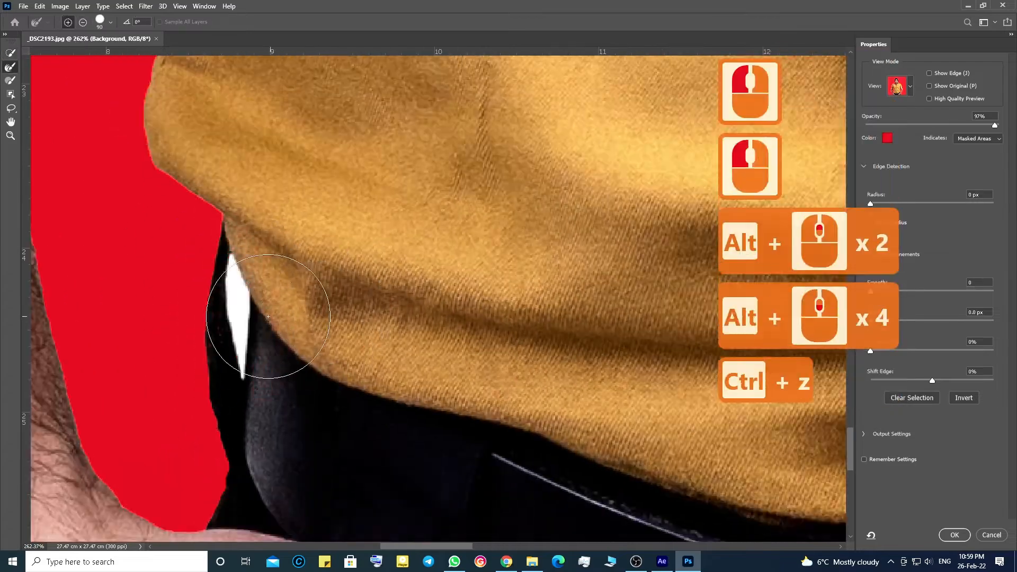
Step: Reduce the brush size and paint the gap between the left arm and the waist out of the selection
key("bracketleft")
key("bracketleft")
key("bracketleft")
key("bracketleft")
key("bracketleft")
key("bracketleft")
key("bracketleft")
key("bracketleft")
key("bracketleft")
key("bracketleft")
key("bracketleft")
left_click_drag(233, 266, 243, 384)
Step: With a smaller brush, refine the mask edge along the lower shirt and the right hand
key("bracketleft")
key("bracketleft")
key("bracketleft")
scroll(244, 381, "down", 19)
left_click_drag(260, 290, 518, 175)
scroll(588, 318, "up", 13)
left_click(597, 334)
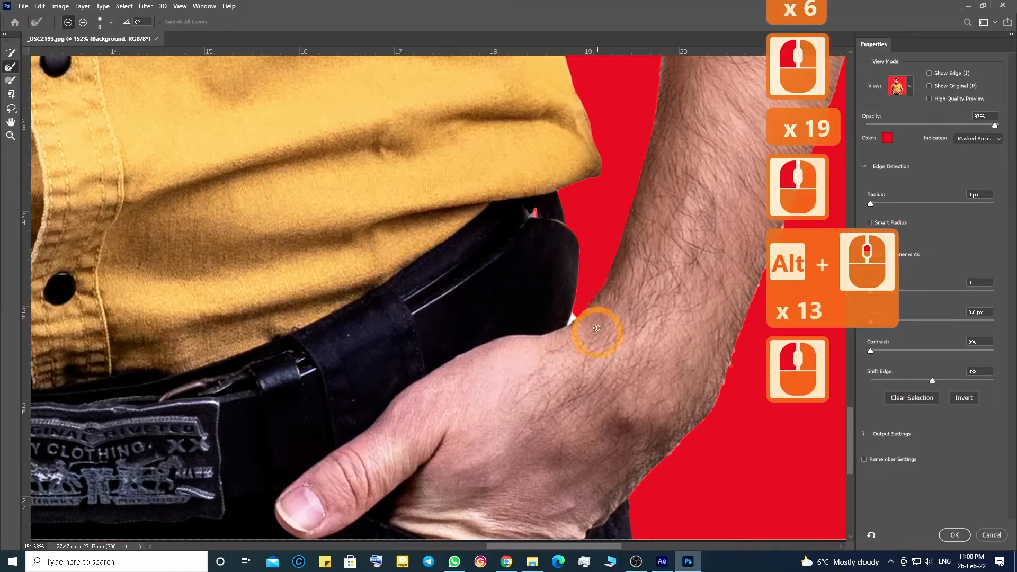
Step: Enlarge the brush and paint along the belt and right forearm edges to refine the mask
scroll(583, 297, "down", 11)
mouse_move(486, 229)
left_mouse_down()
mouse_move(431, 249)
mouse_move(355, 238)
left_mouse_up()
scroll(546, 164, "up", 6)
key("bracketright")
key("bracketright")
key("bracketright")
key("bracketright")
key("bracketright")
key("bracketright")
key("bracketright")
key("bracketright")
key("bracketright")
key("bracketright")
left_click_drag(598, 191, 548, 387)
left_click_drag(471, 397, 500, 184)
left_click(529, 275)
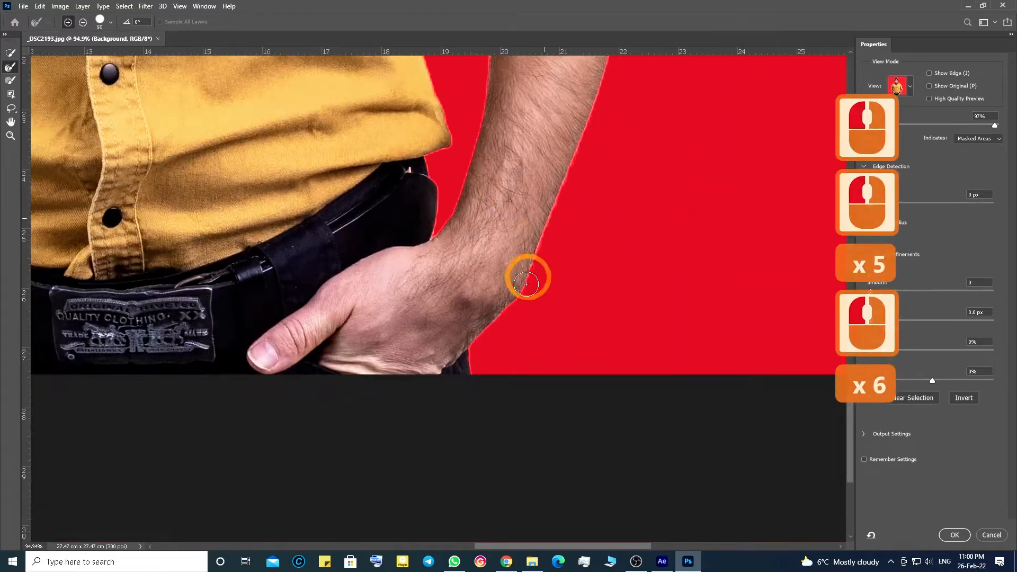
Step: Refine the remaining edges along the right arm and torso, then apply the Select and Mask result
left_click_drag(169, 265, 635, 297)
left_click(220, 388)
left_click_drag(255, 122, 440, 335)
left_click(266, 247)
scroll(630, 269, "down", 11)
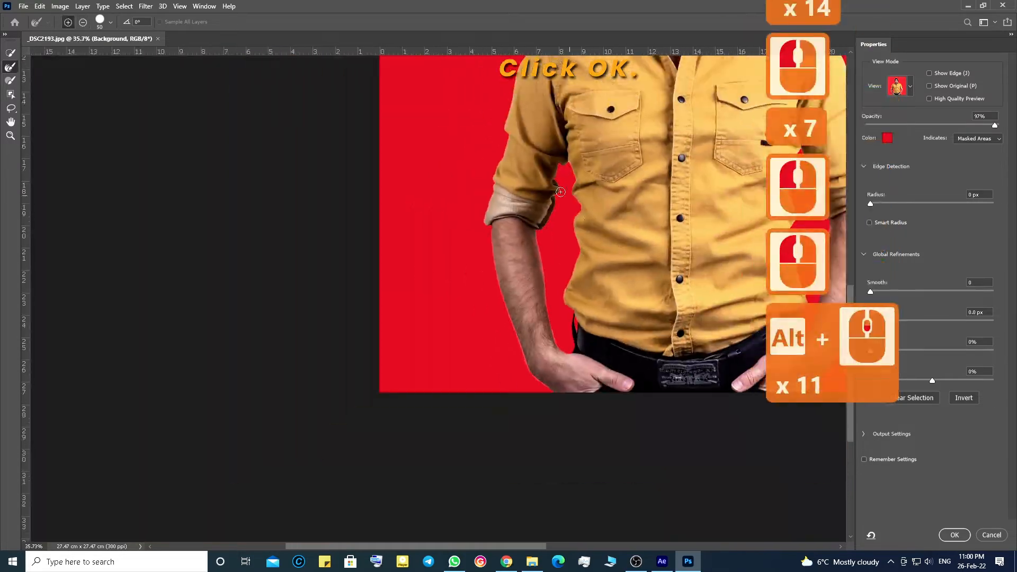
left_click_drag(537, 144, 273, 304)
scroll(468, 242, "down", 2)
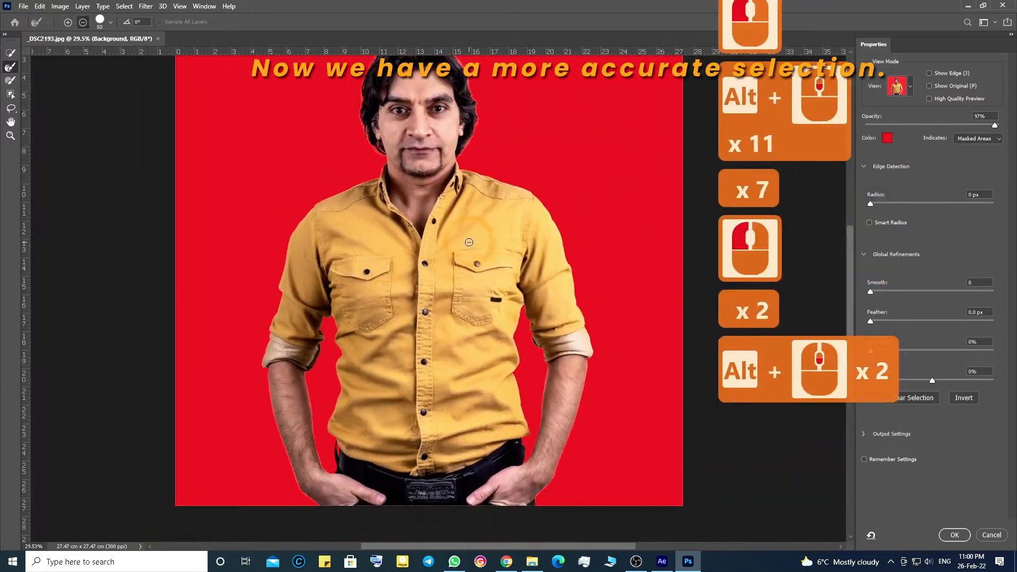
left_click(947, 539)
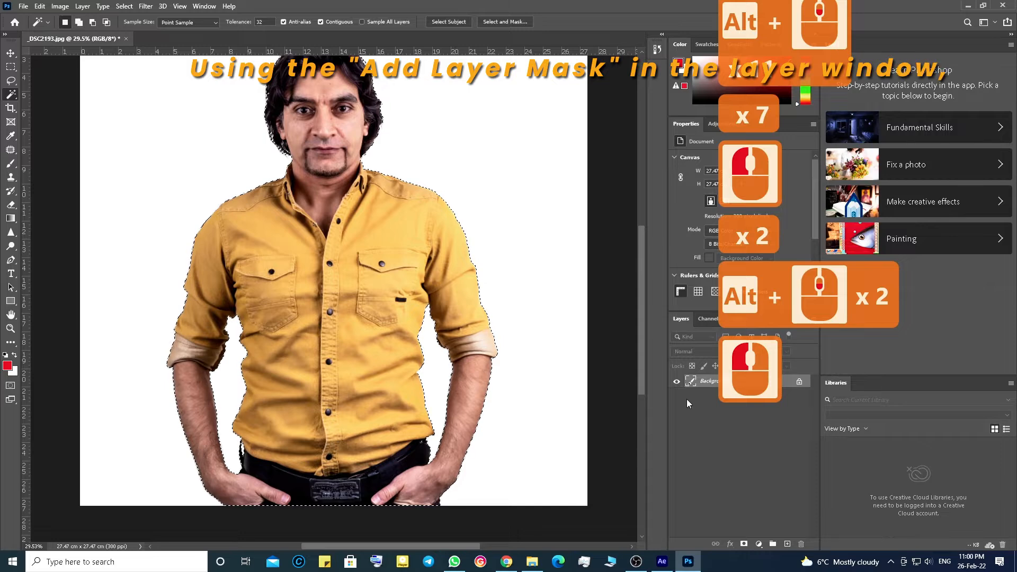
Step: Add a layer mask to the layer from the current selection
left_click(744, 544)
left_click(742, 390)
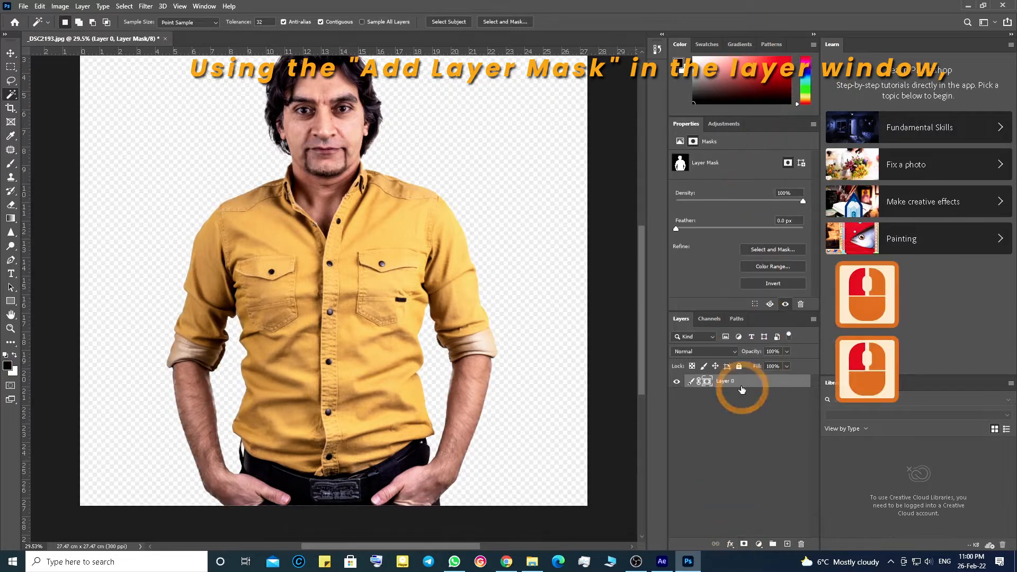
scroll(396, 229, "down", 2)
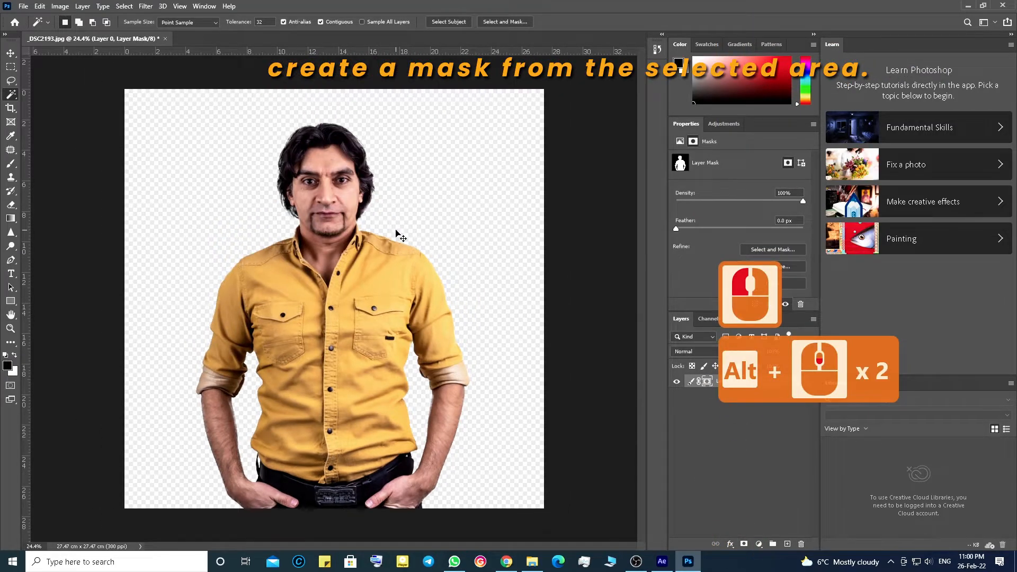
Step: Save the image as a PSD file and close Photoshop
key("ctrl+shift+s")
left_click(858, 442)
left_click(1003, 5)
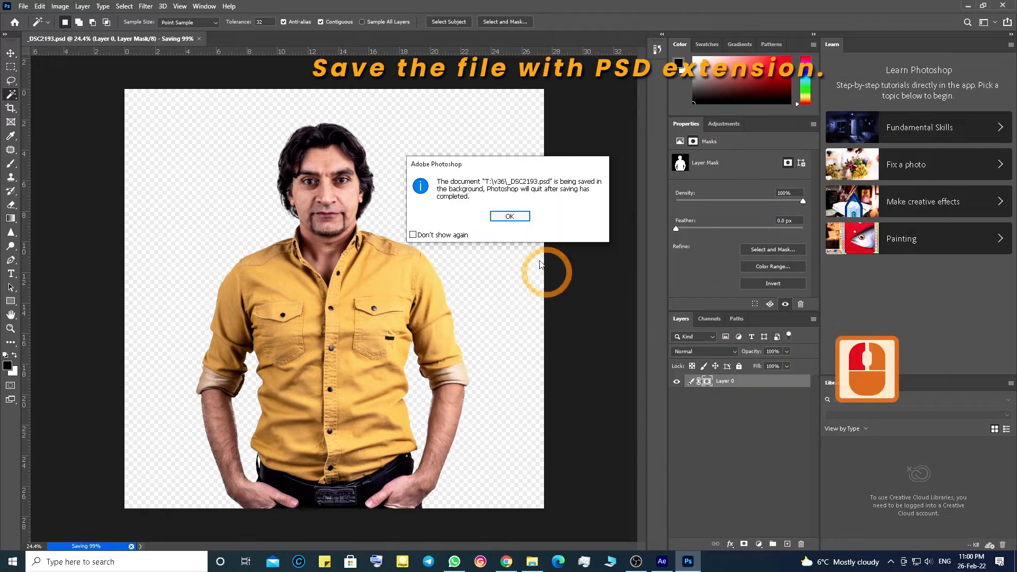
left_click(516, 216)
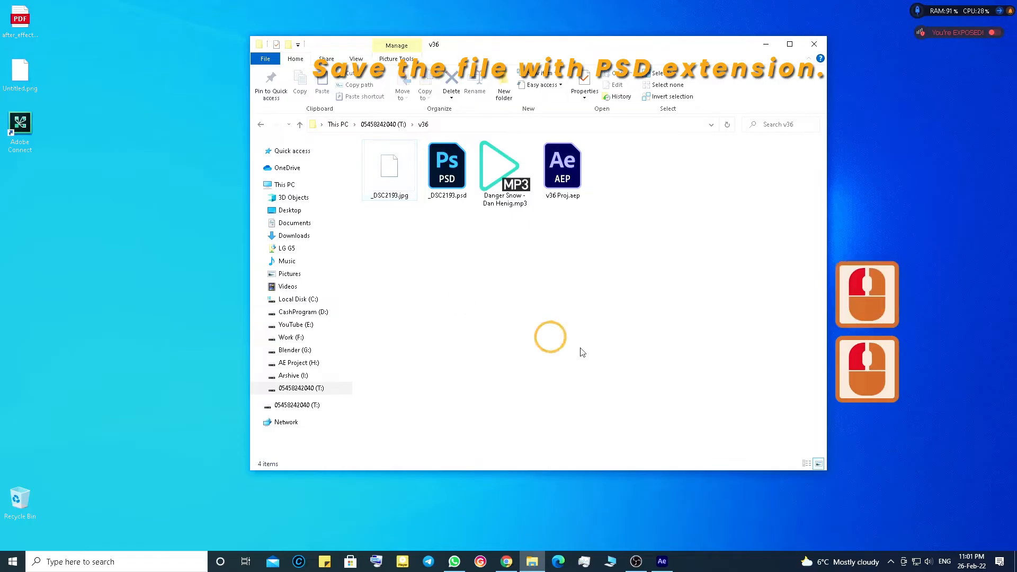
Step: Import _DSC2193.psd as merged Footage and add it to the Danger Snow - Dan Henig composition
double_click(563, 165)
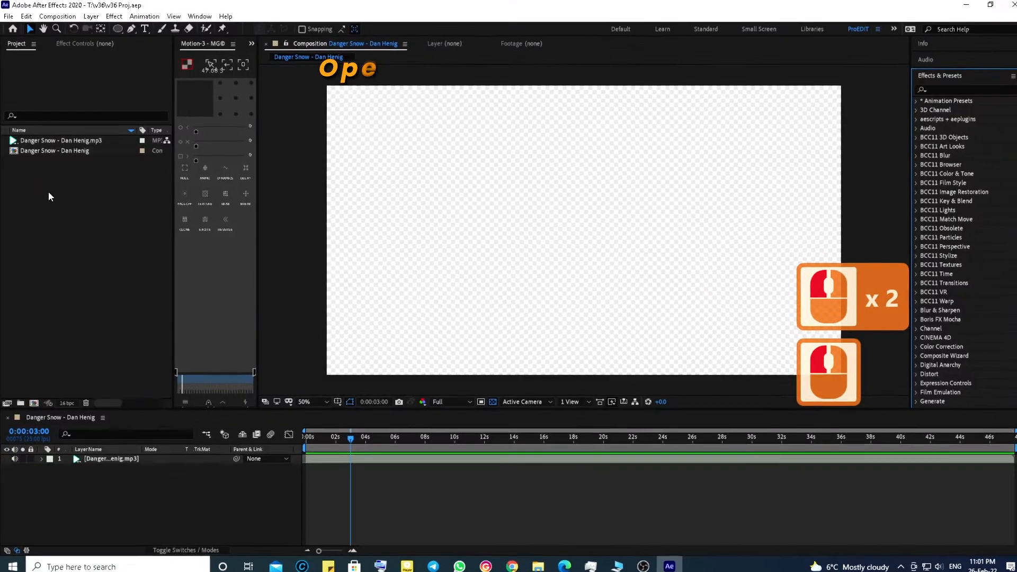
double_click(46, 186)
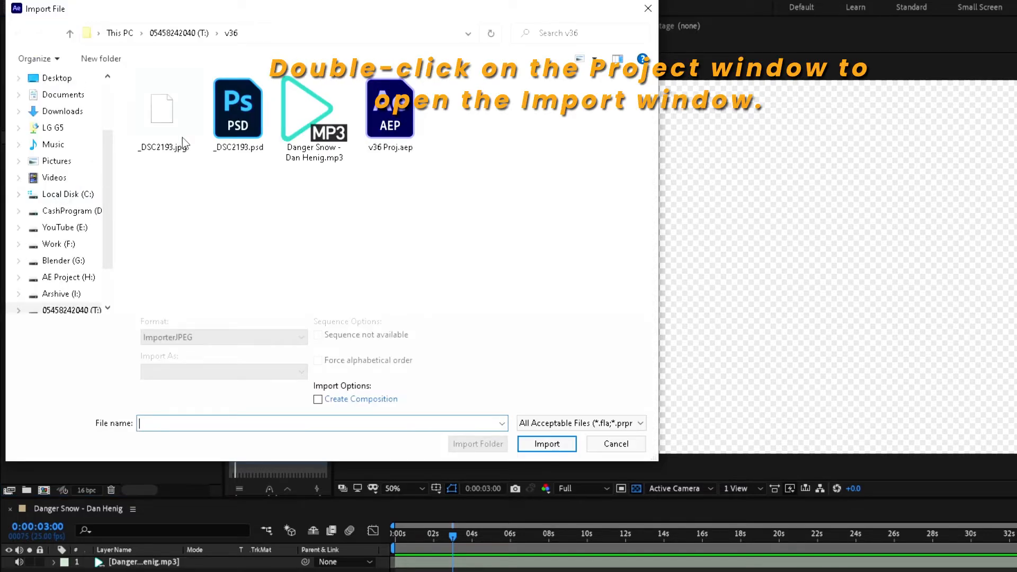
left_click(249, 114)
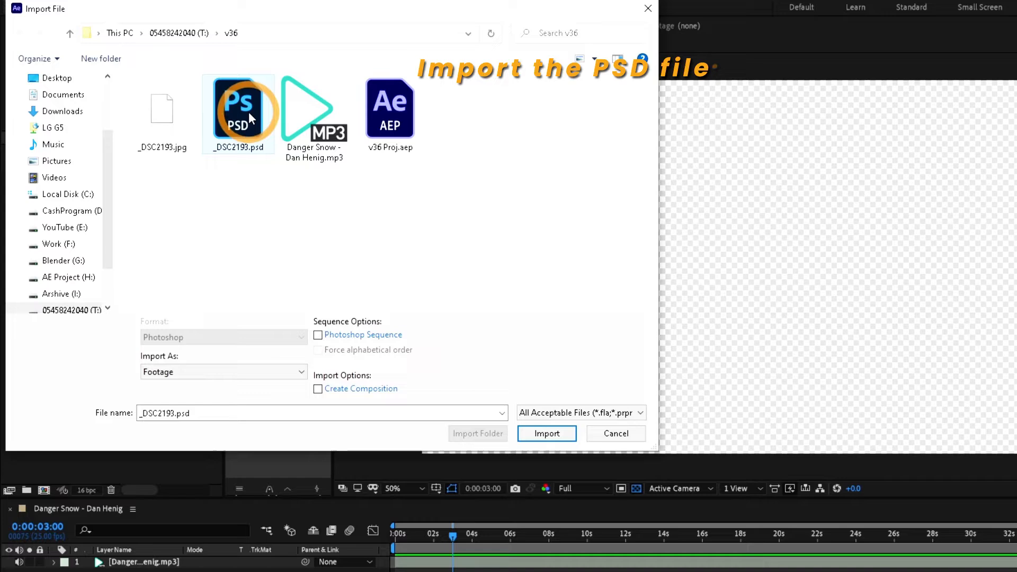
left_click(565, 428)
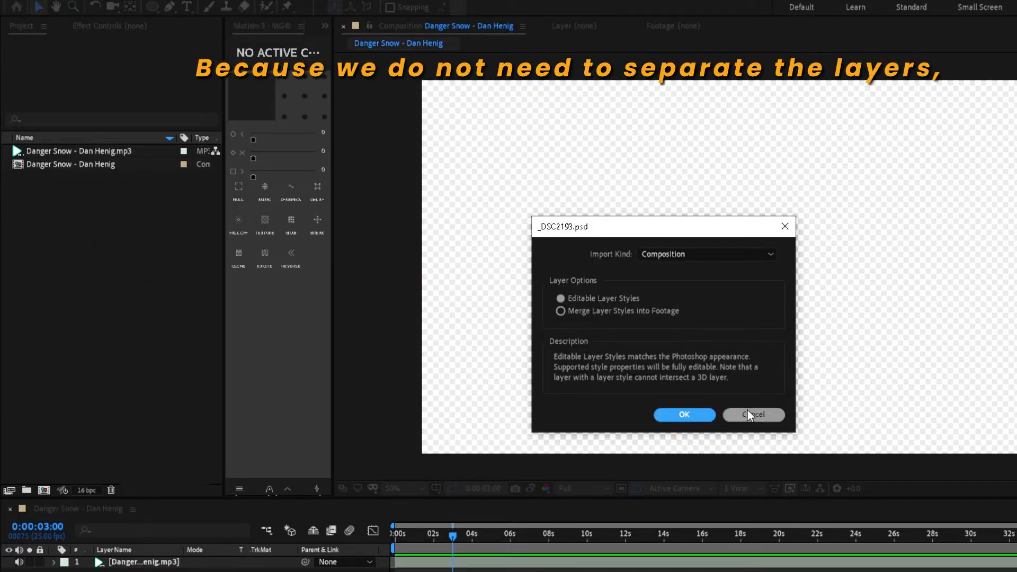
left_click(663, 253)
left_click(667, 267)
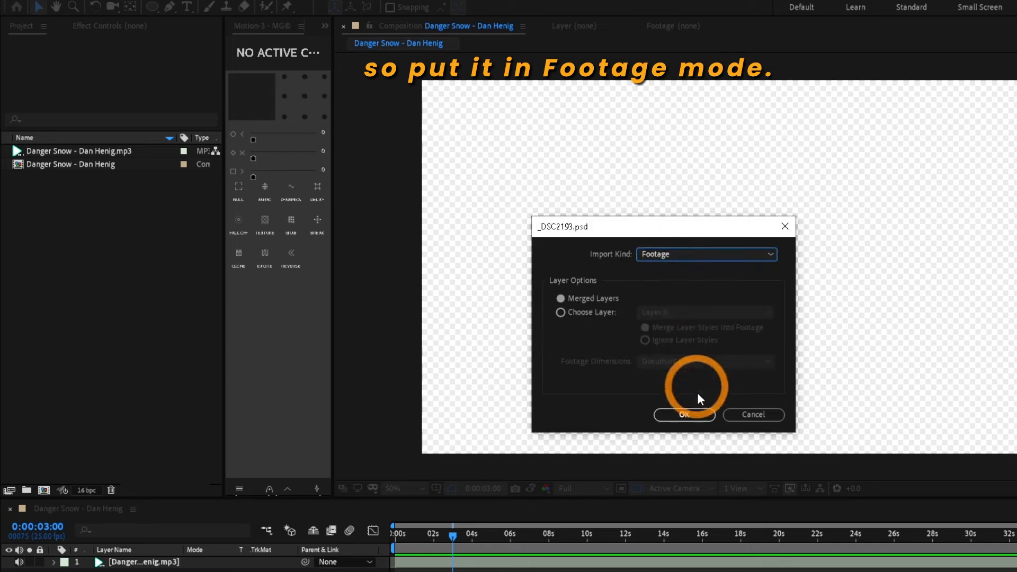
left_click(694, 415)
left_click_drag(34, 179, 604, 249)
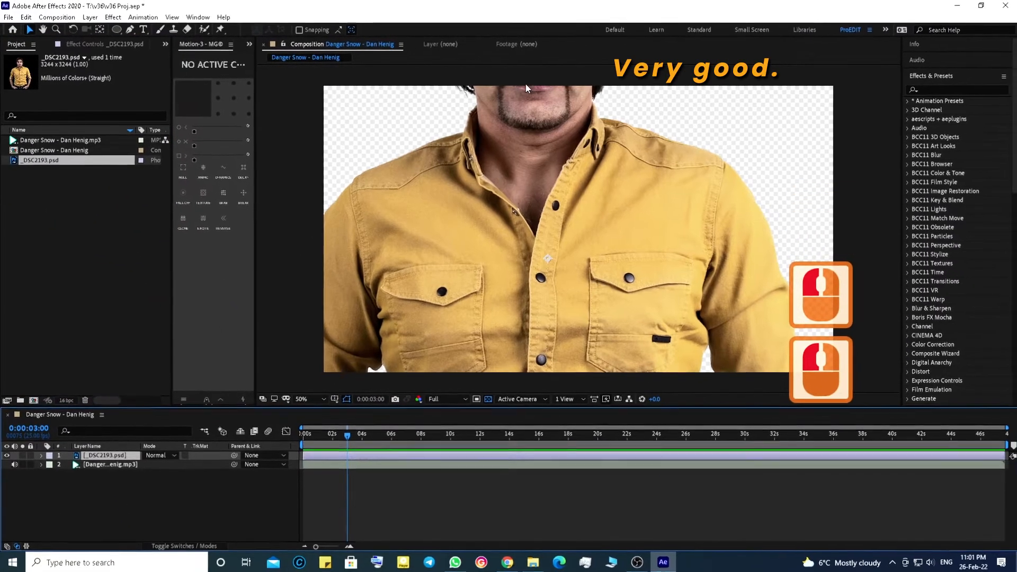
Step: Scale the photo layer to 34% and move it up so the person fills the frame height
key("s")
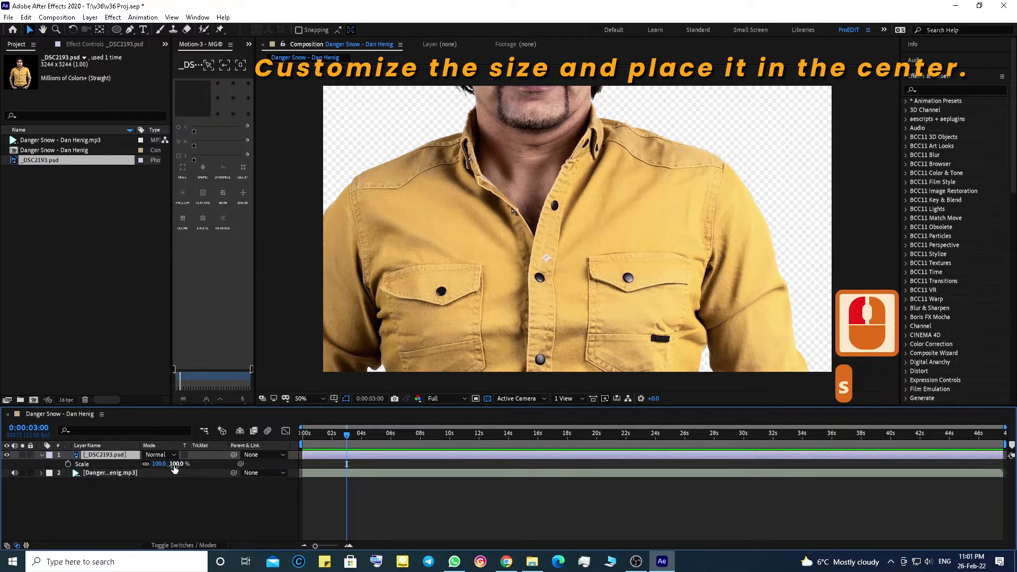
left_click_drag(175, 467, 138, 464)
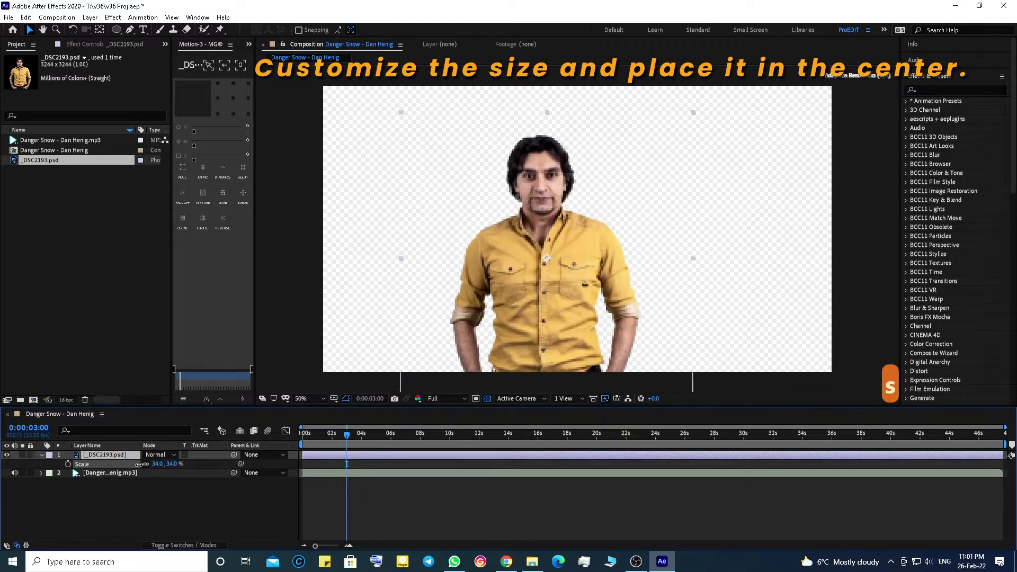
left_click_drag(582, 306, 579, 264)
Step: Align the photo layer to the composition's horizontal center and bottom edge
left_click(915, 60)
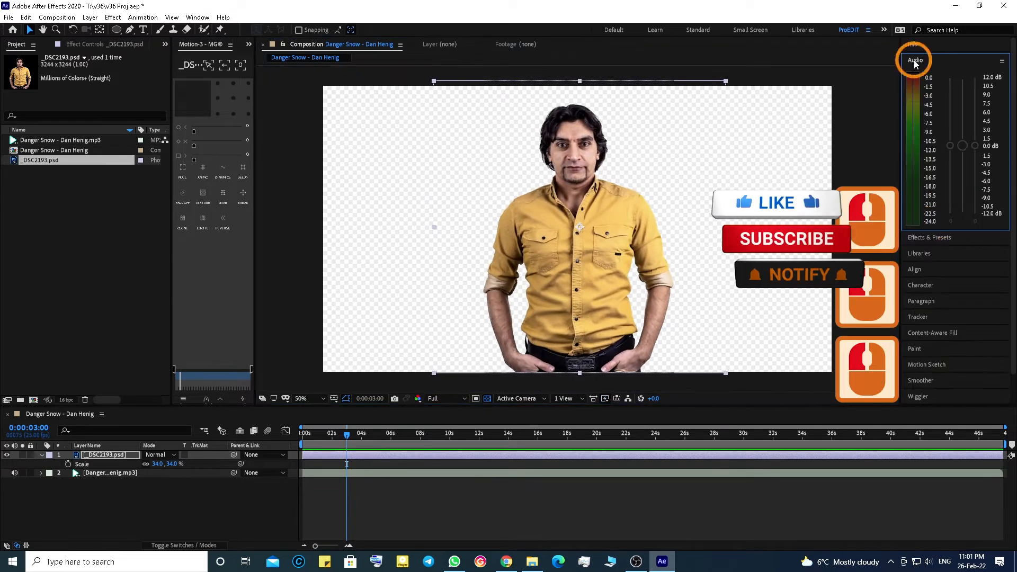
left_click(915, 268)
left_click(930, 135)
left_click(1000, 136)
left_click(553, 507)
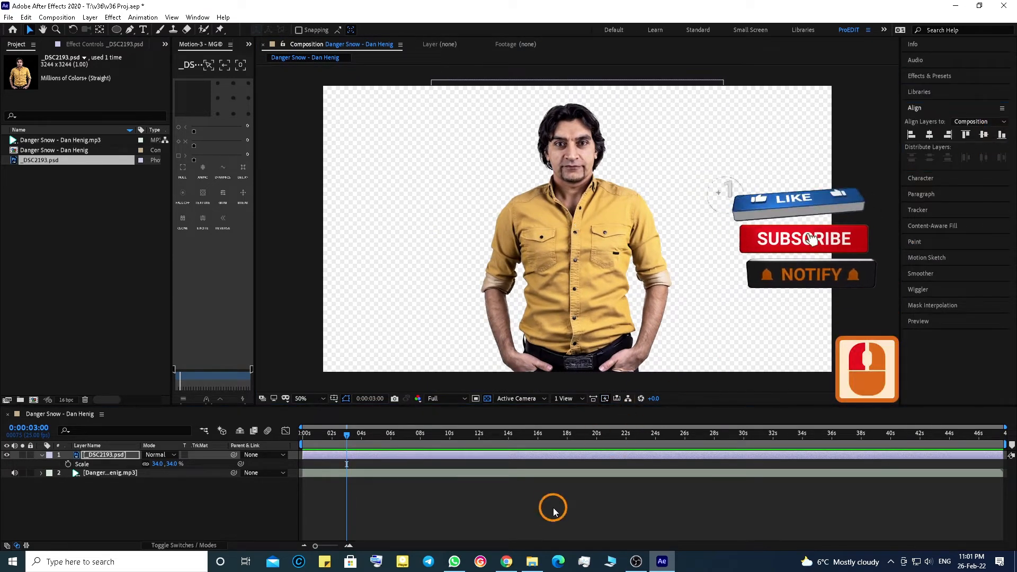
Step: Save the project and collapse the photo layer's properties in the timeline
key("ctrl+s")
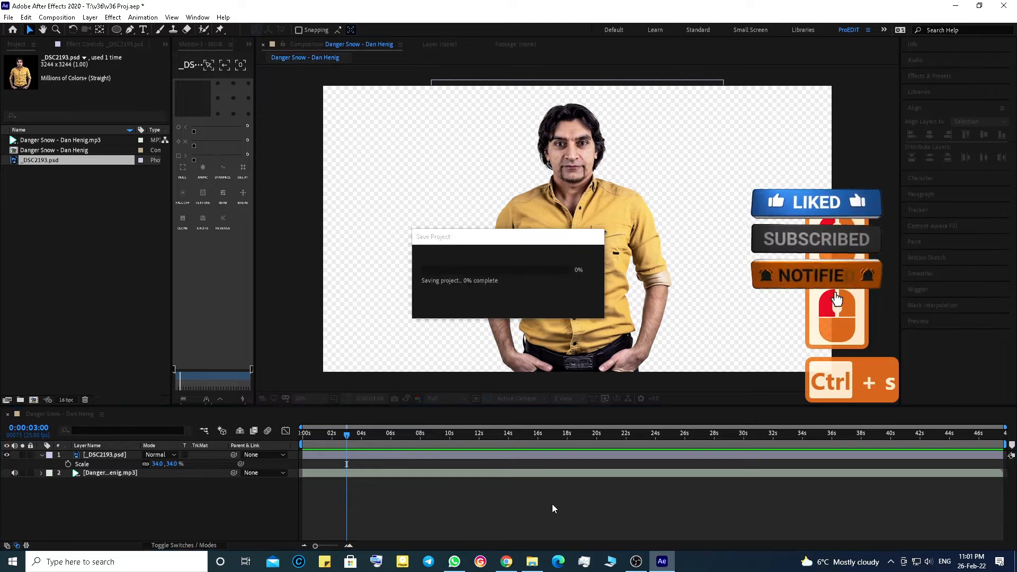
left_click(42, 455)
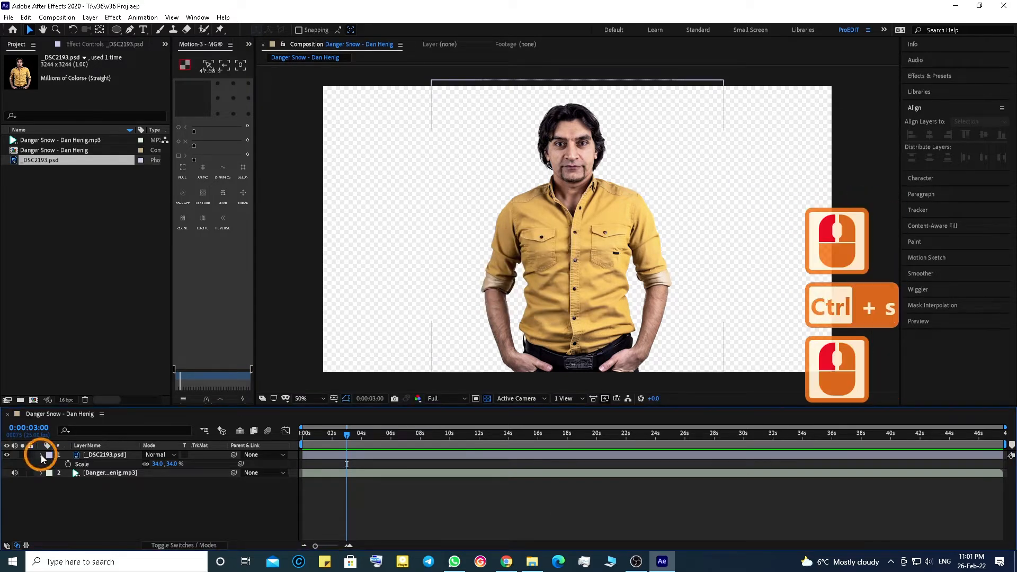
left_click(119, 68)
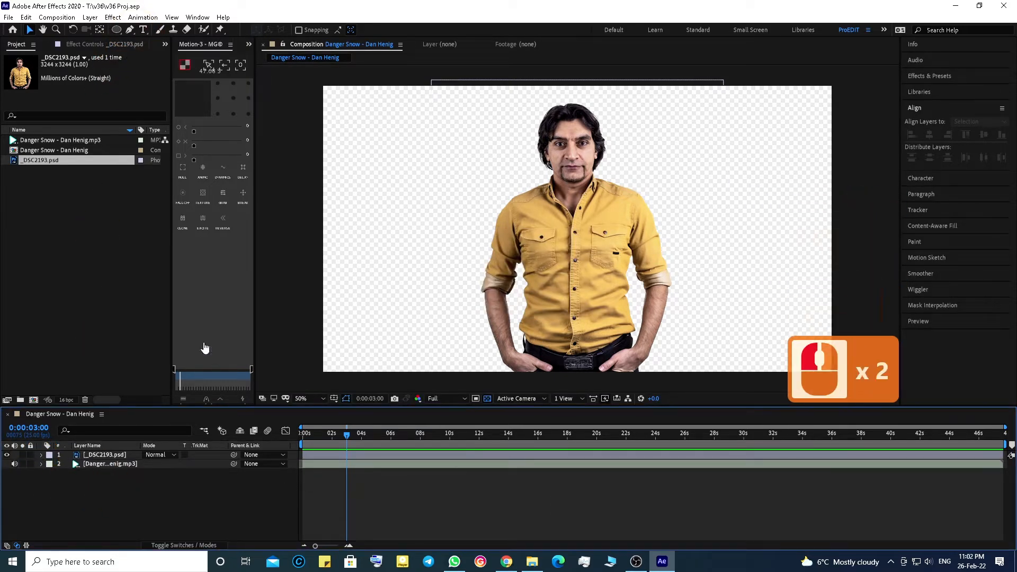
Step: Create a new solid layer named BG and move it to the bottom of the layer stack
left_click(89, 17)
mouse_move(106, 30)
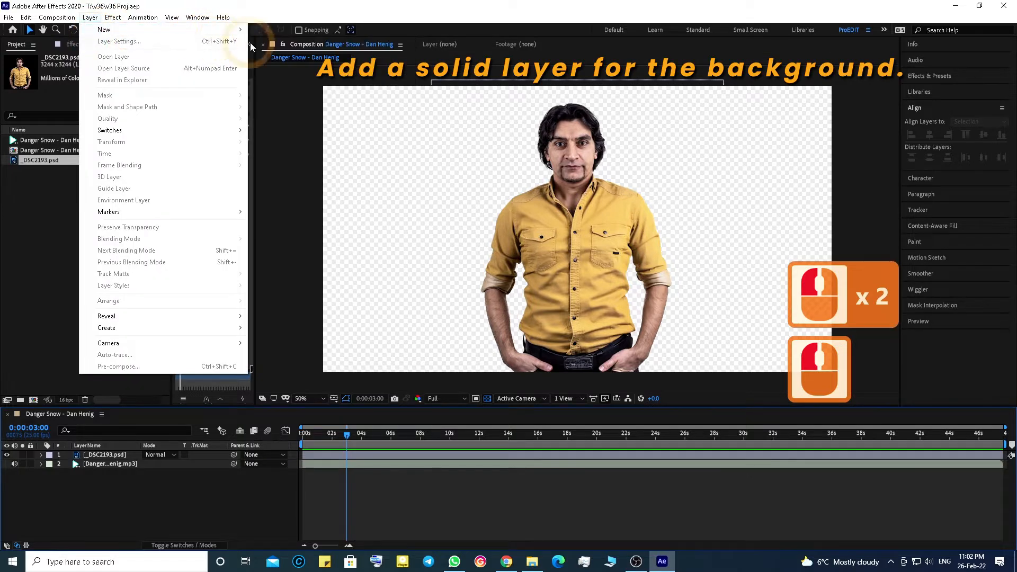
left_click(272, 41)
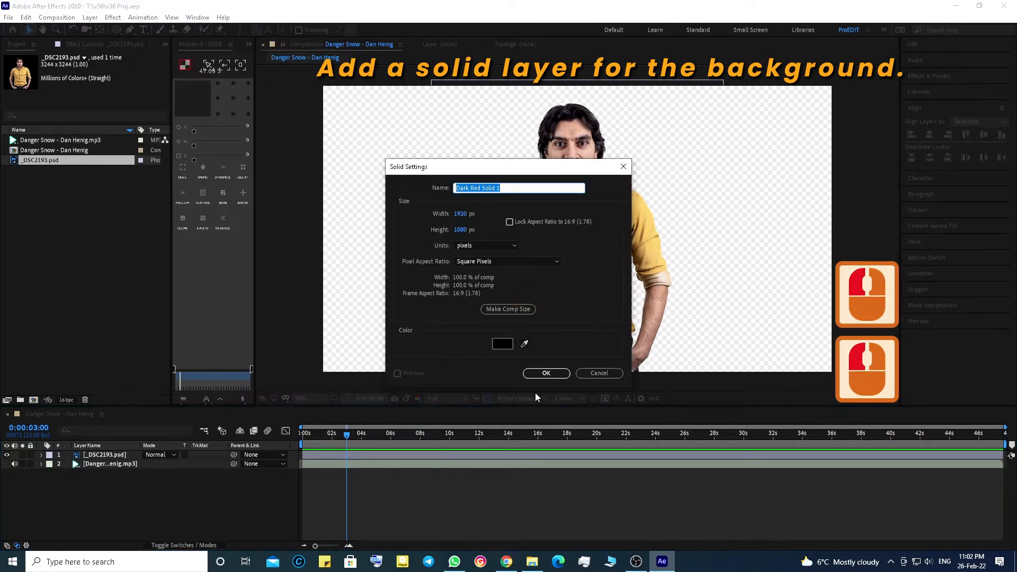
type("BG")
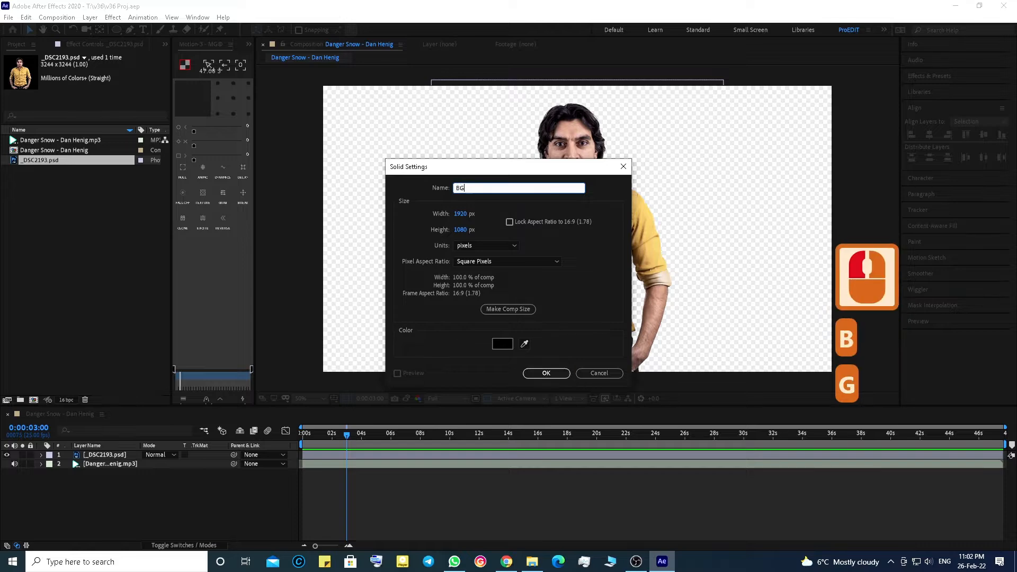
key("Return")
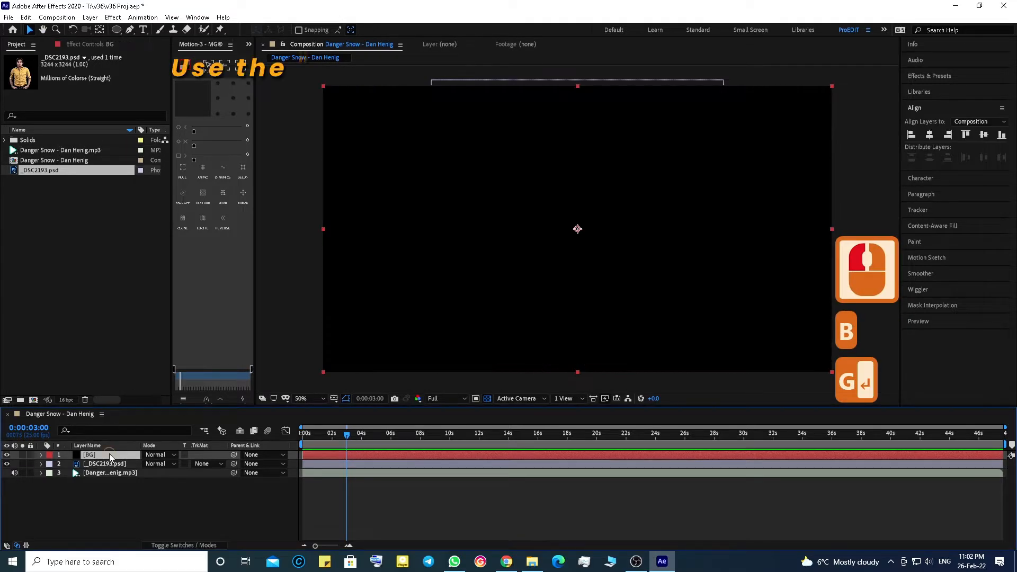
left_click_drag(109, 455, 132, 479)
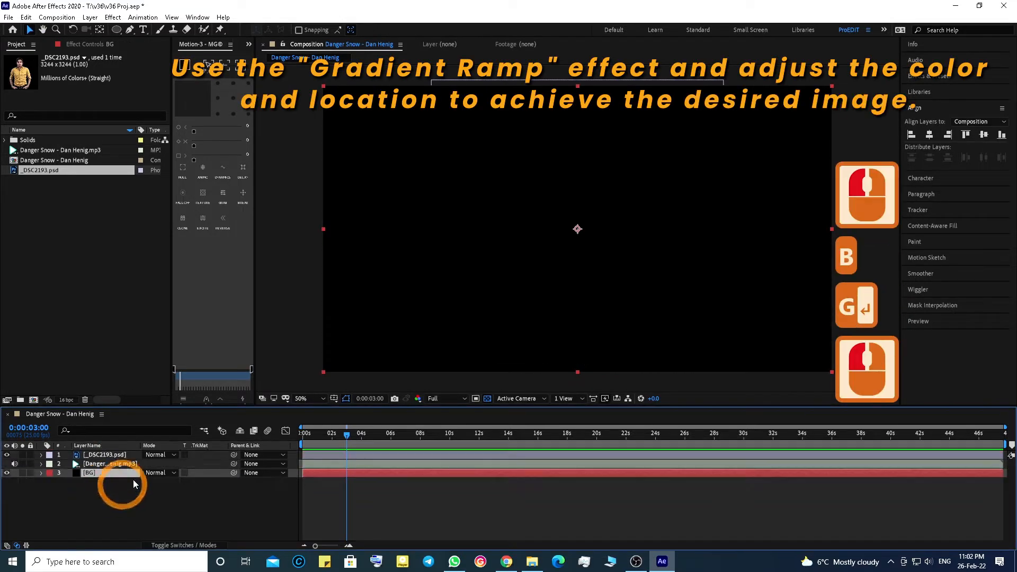
Step: Search the effects for grad and apply Gradient Ramp to the BG layer
double_click(927, 78)
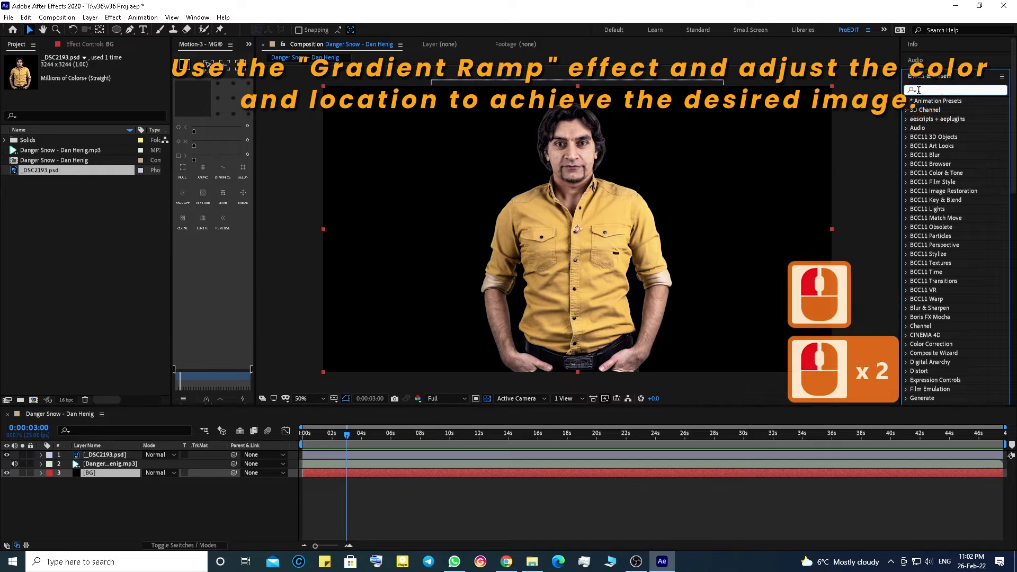
type("grad")
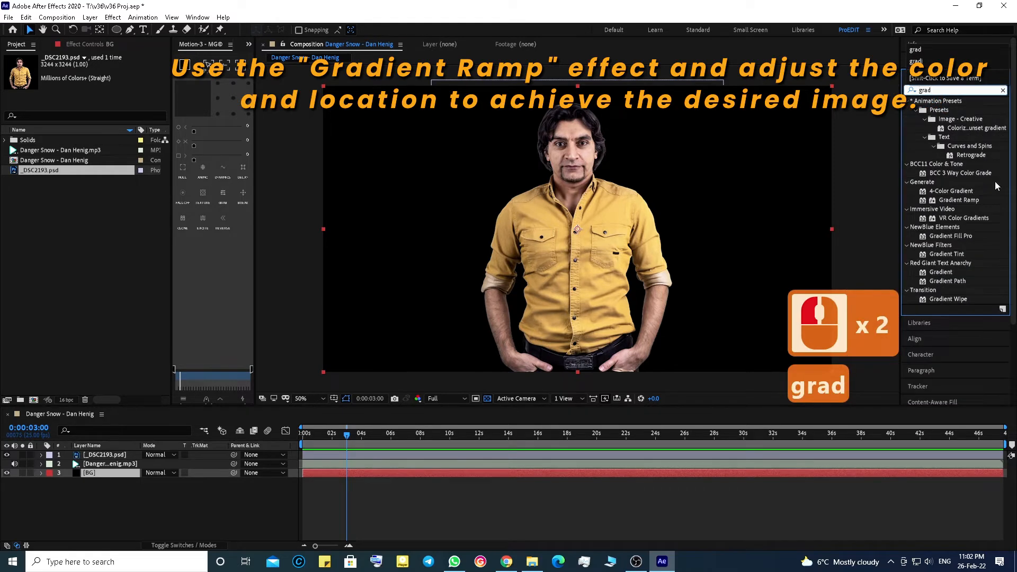
left_click_drag(950, 202, 498, 479)
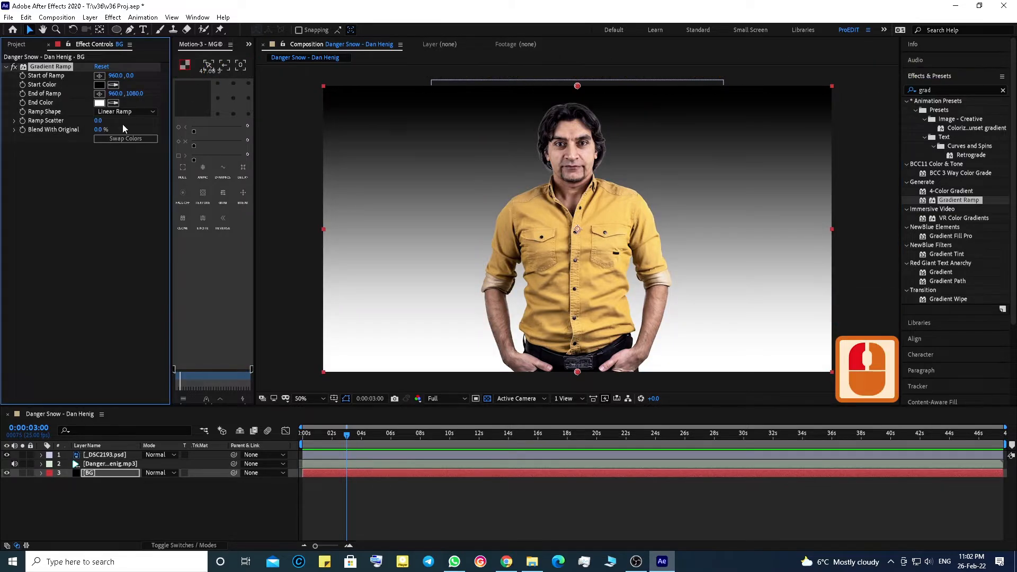
Step: Set the ramp shape to Radial Ramp, start of ramp to 908,282 and end of ramp to 1552,1220
left_click(127, 112)
left_click(125, 121)
left_click_drag(578, 86, 565, 161)
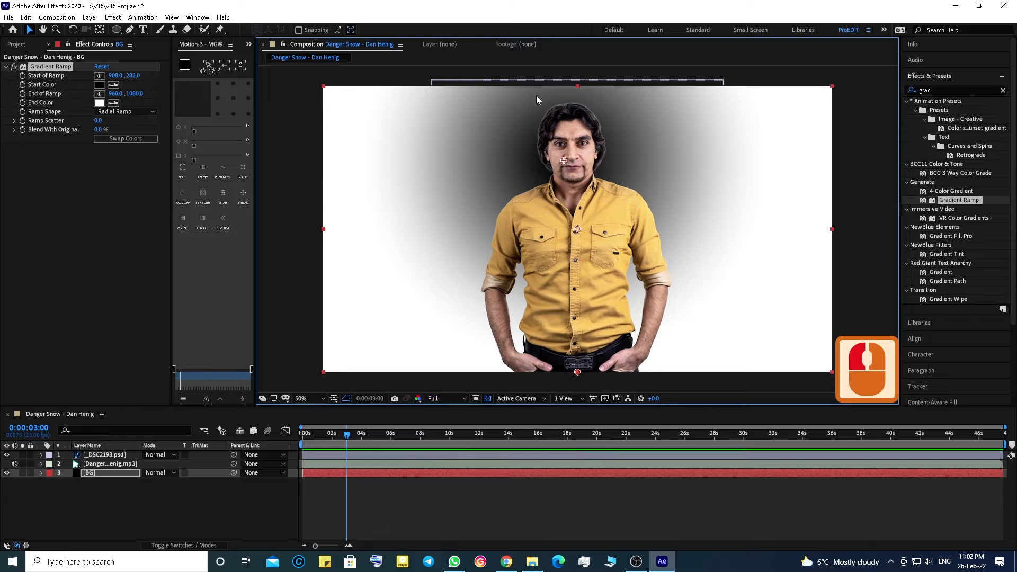
left_click_drag(582, 372, 735, 409)
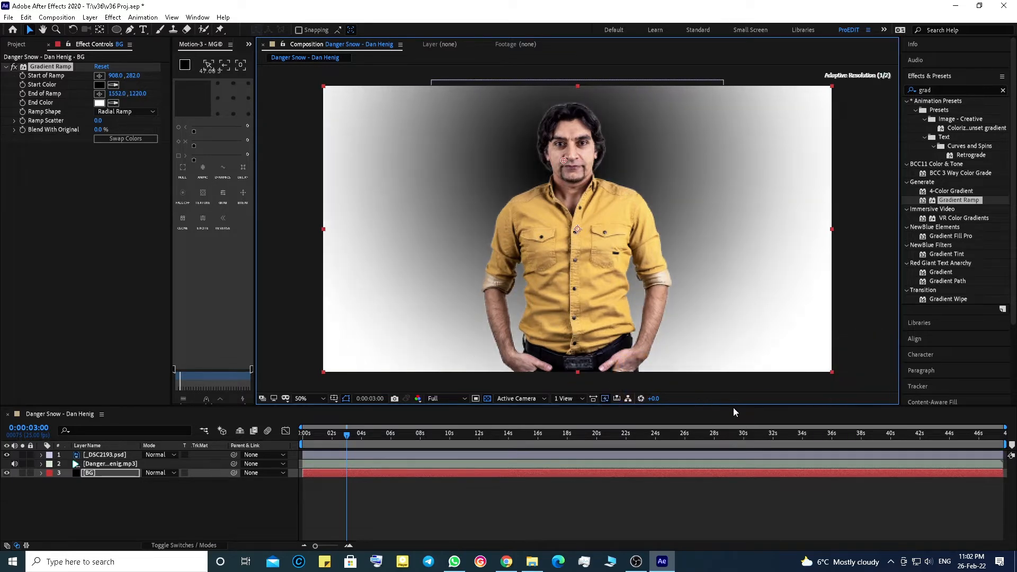
Step: Set the gradient's start color to a dark orange
left_click(99, 85)
left_click(266, 296)
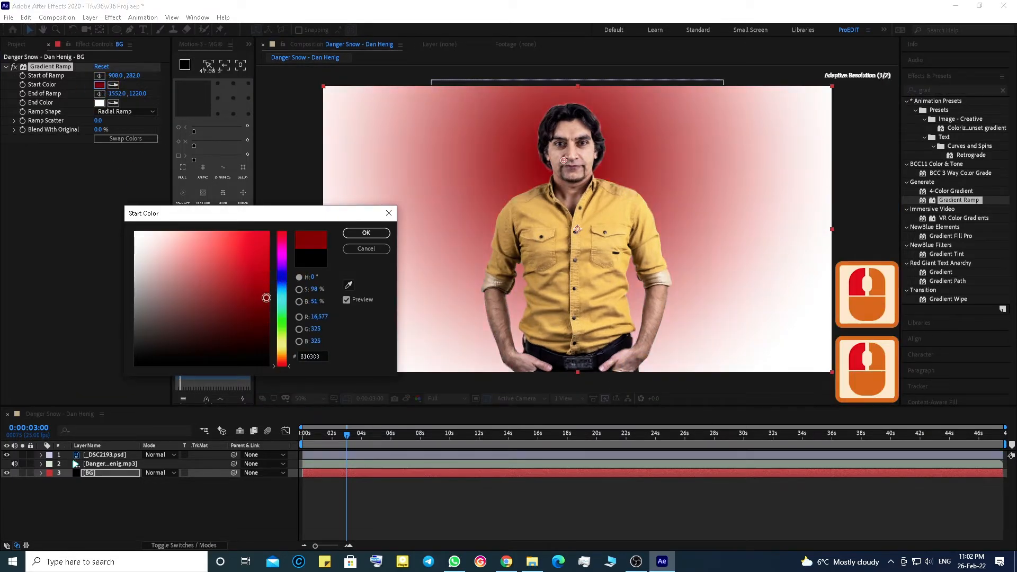
left_click(288, 360)
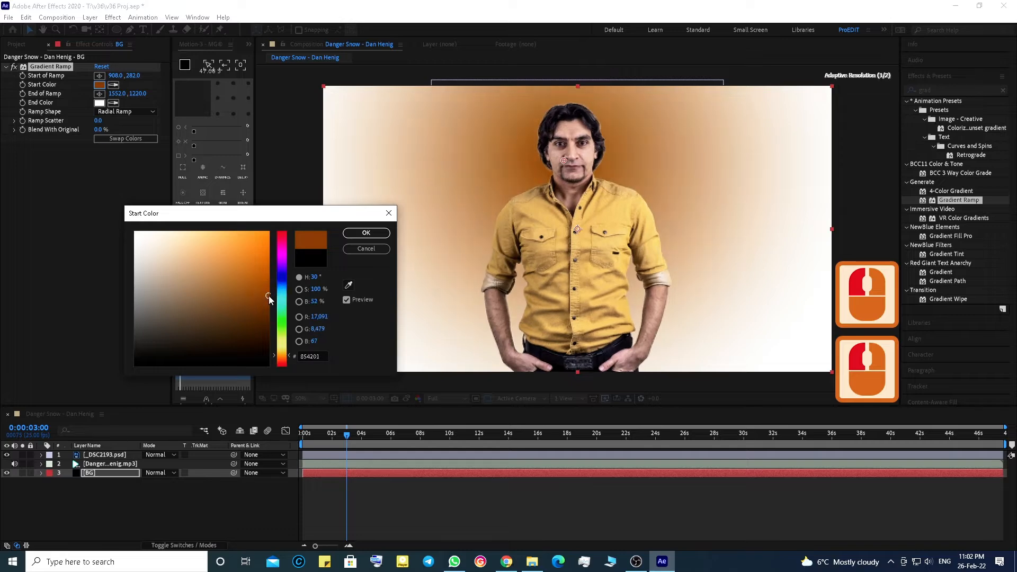
left_click(366, 233)
Step: Set the gradient's end color to near black by sampling the orange and darkening it
left_click(99, 103)
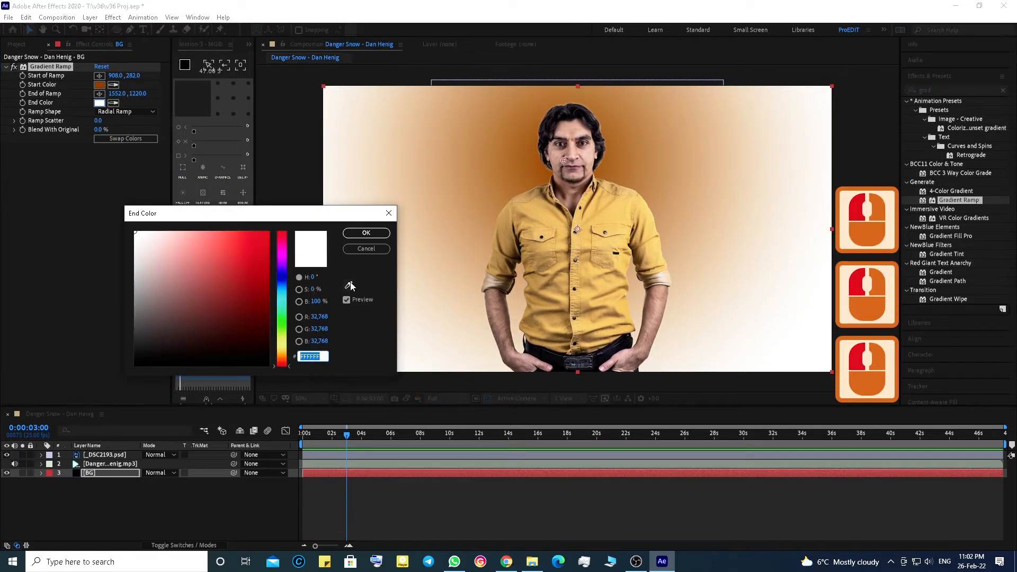
left_click(349, 285)
left_click(100, 85)
left_click_drag(264, 298, 266, 357)
left_click(366, 233)
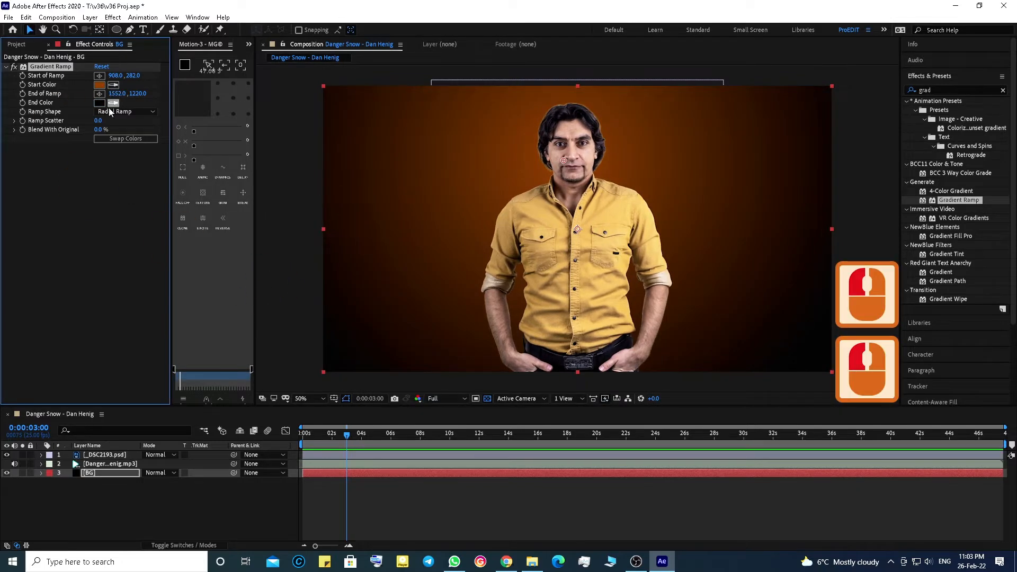
Step: Darken the gradient's start color slightly and deselect the layer
left_click(100, 85)
left_click(266, 307)
left_click(366, 232)
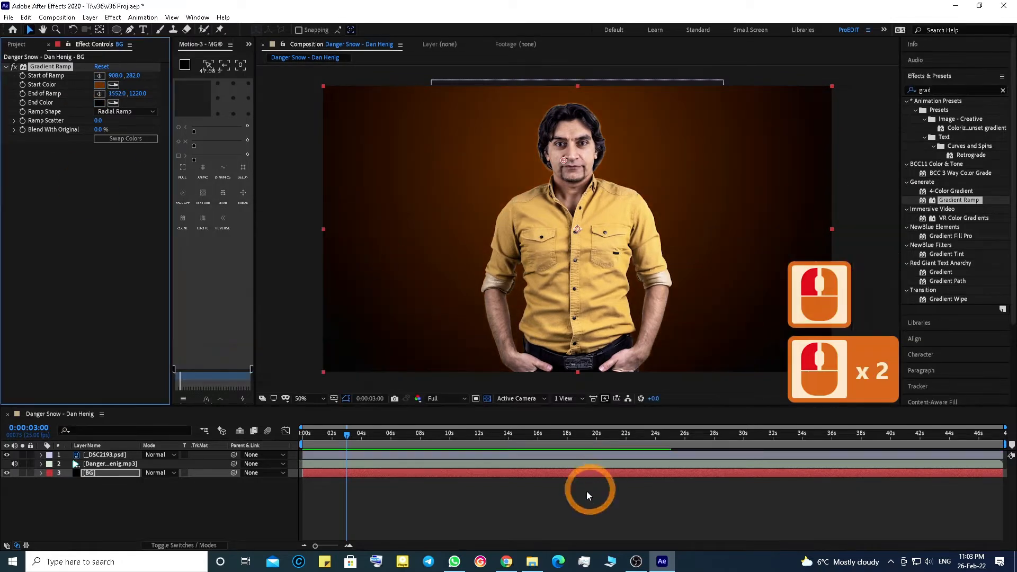
left_click(593, 483)
left_click(97, 182)
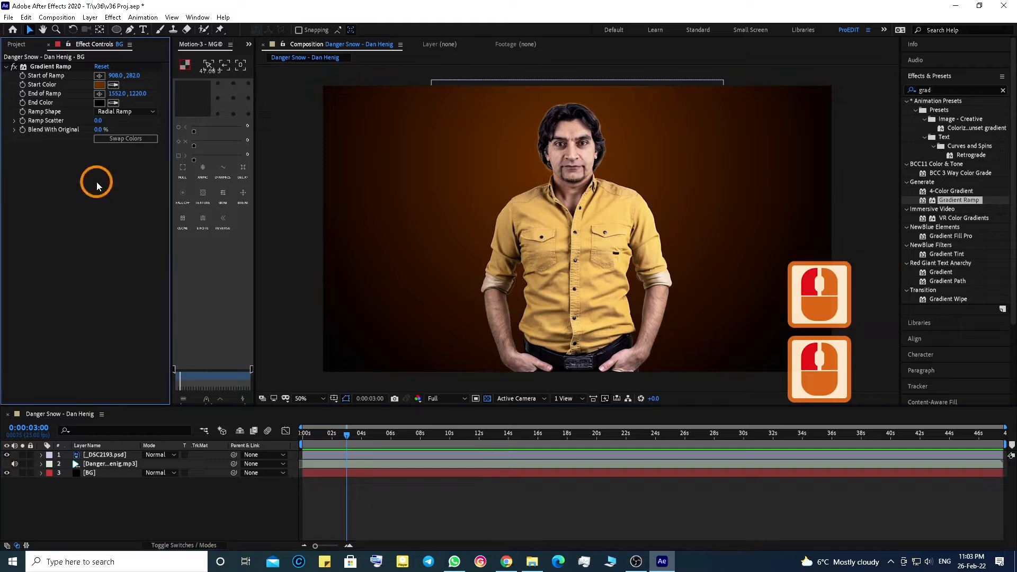
Step: Create another solid layer named Audio Spectrum
left_click(90, 17)
mouse_move(106, 29)
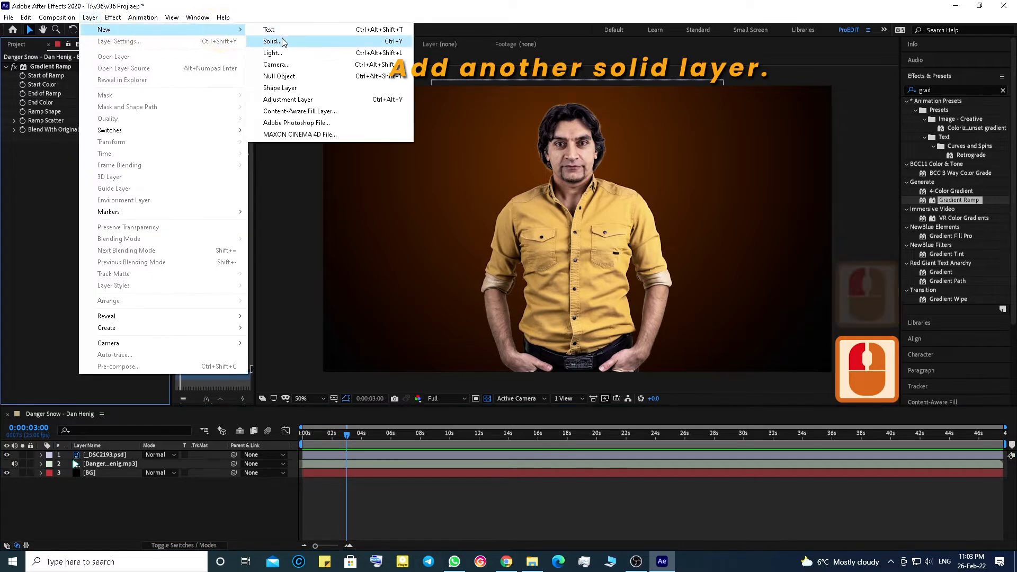
left_click(271, 41)
type("Audio Spectro")
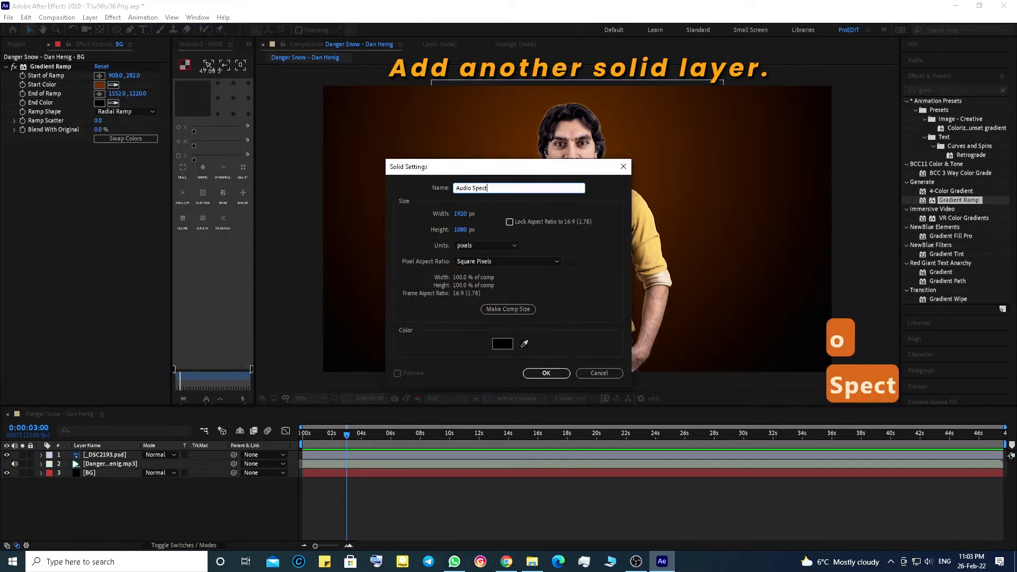
key("BackSpace")
type("um")
key("Return")
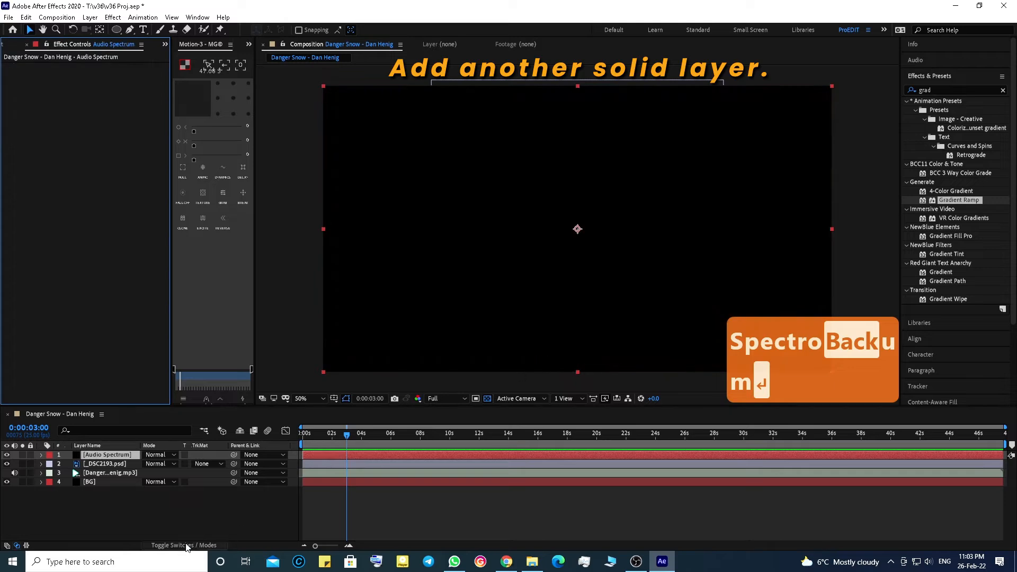
Step: Search the effects for spect and apply Audio Spectrum to the Audio Spectrum layer
key("alt+Tab")
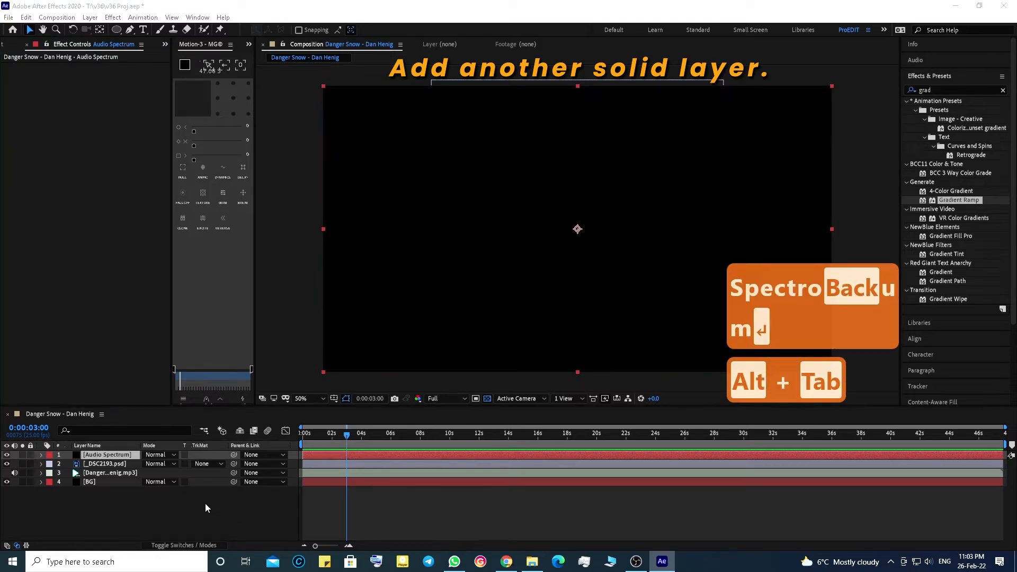
left_click(937, 89)
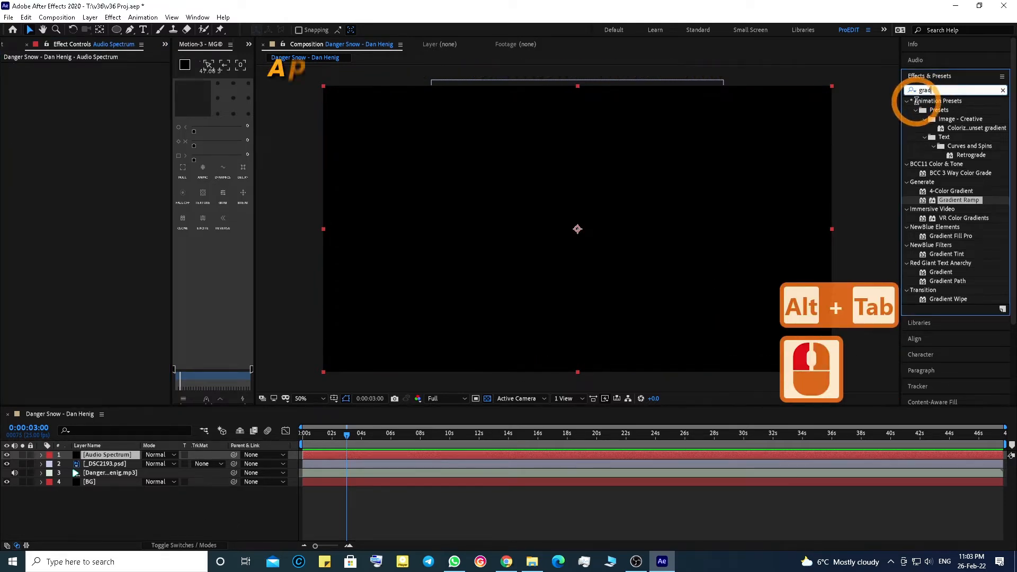
double_click(940, 89)
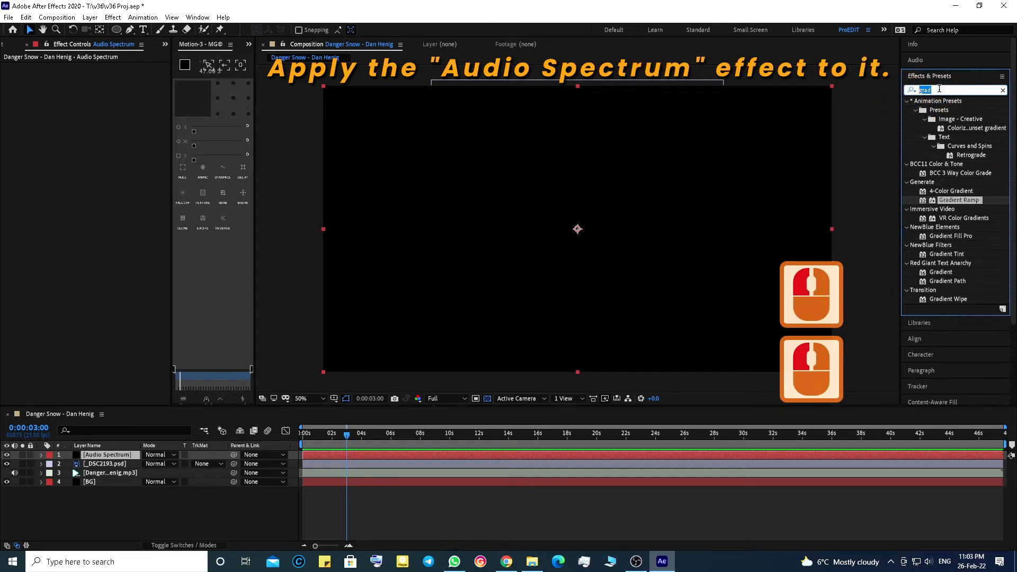
type("spa")
key("BackSpace")
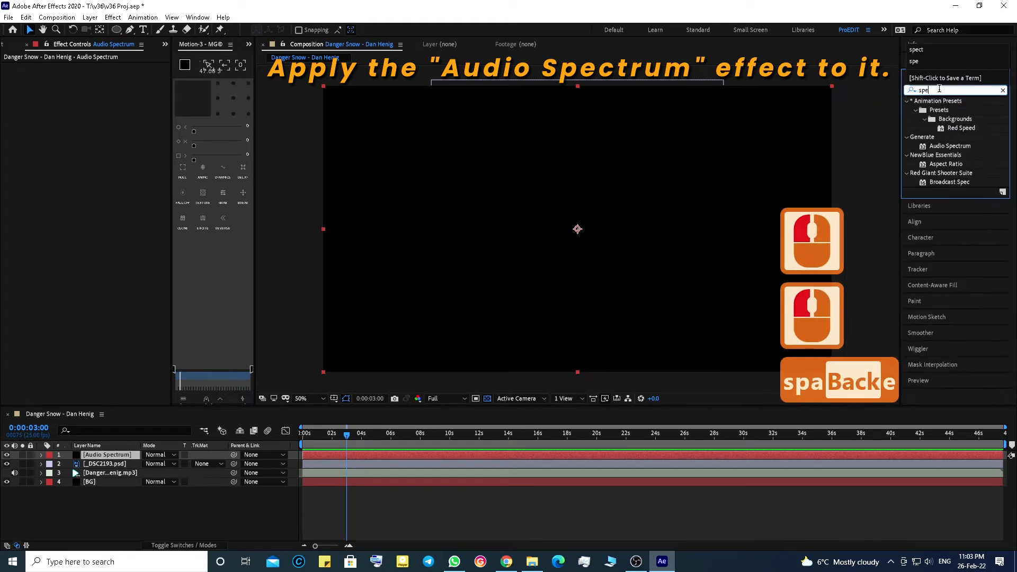
type("ect")
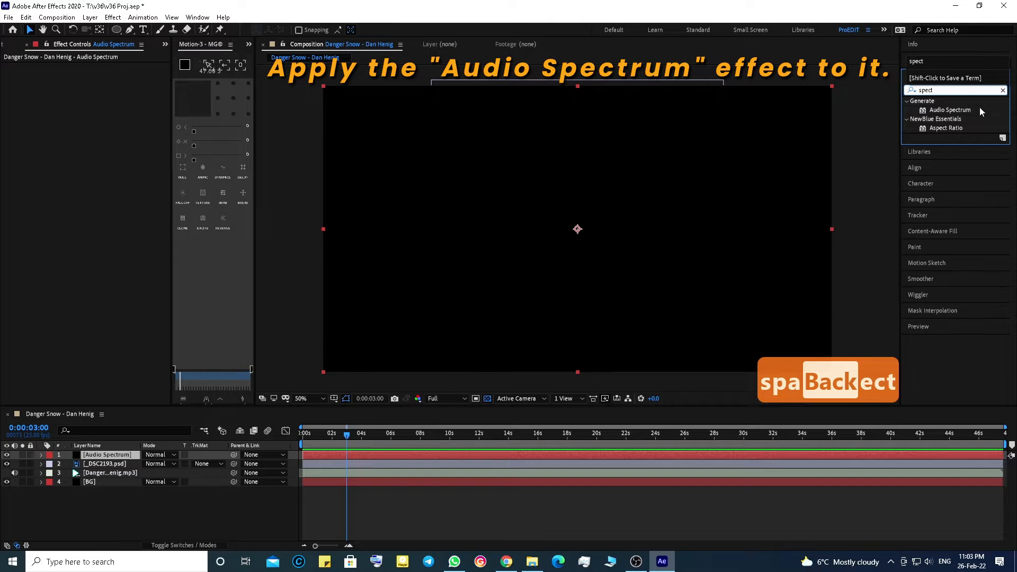
left_click_drag(898, 145, 390, 456)
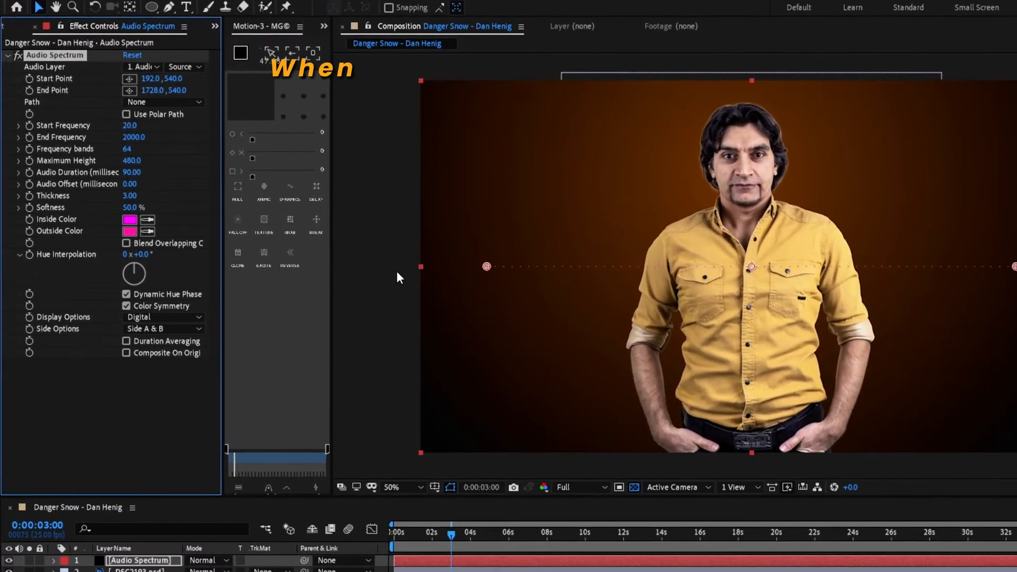
Step: Draw a circular mask around the person's upper body on the Audio Spectrum layer
left_click(431, 562)
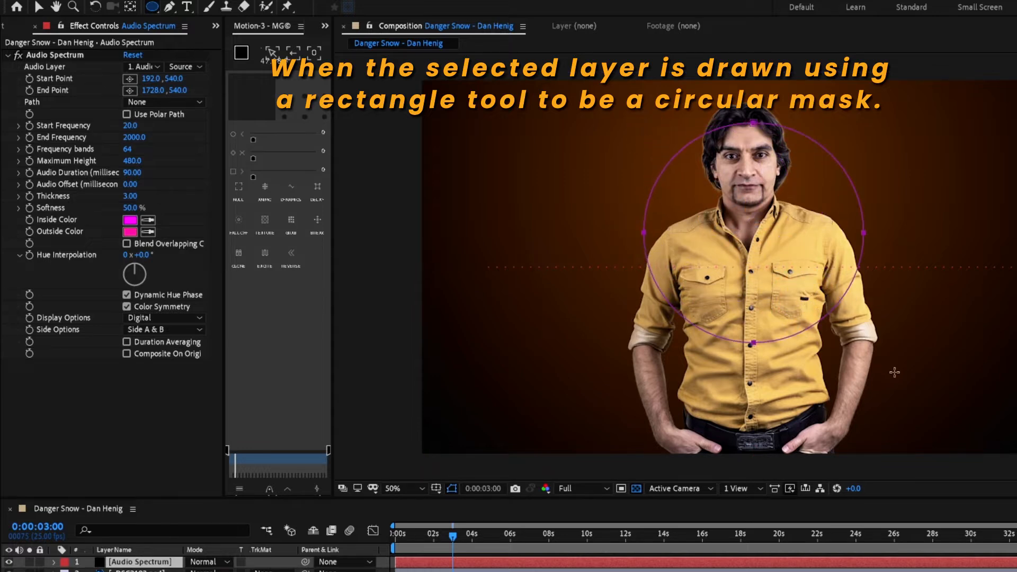
mouse_move(894, 372)
left_mouse_down()
mouse_move(918, 381)
mouse_move(910, 380)
left_mouse_up()
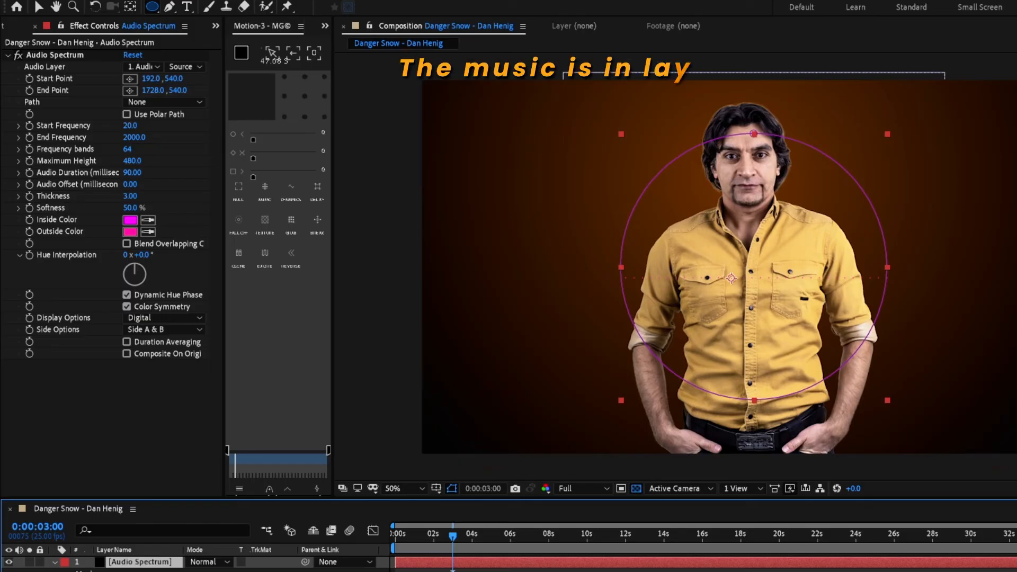
Step: Set the Audio Spectrum effect's Audio Layer to the Danger Snow - Dan Henig.mp3 layer
left_click(140, 571)
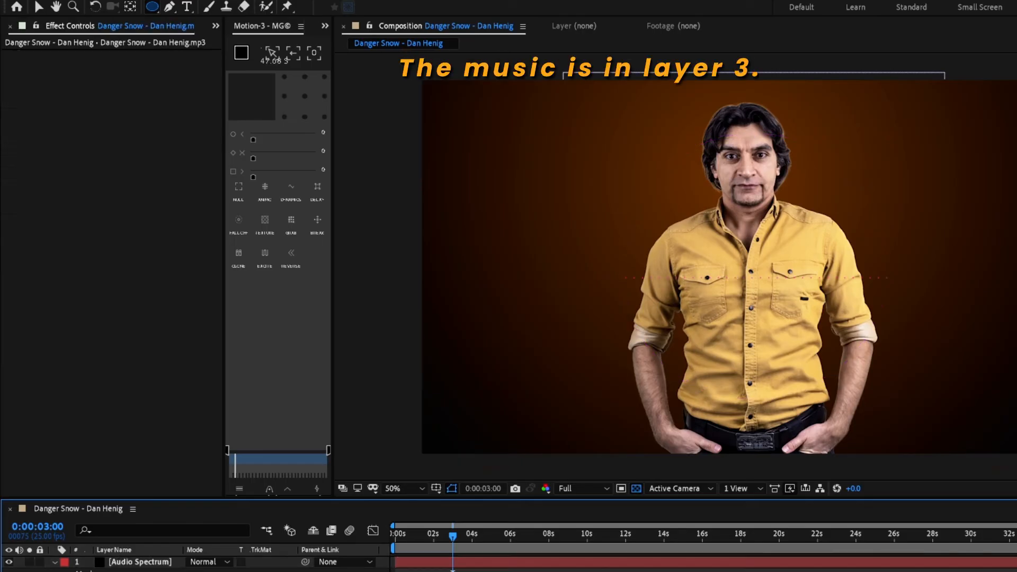
left_click(162, 566)
left_click(142, 66)
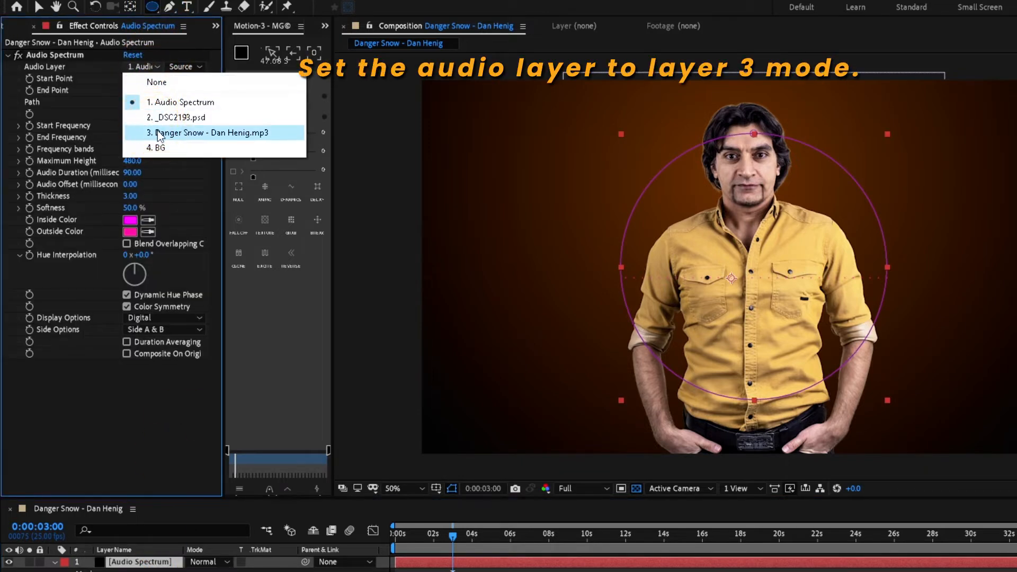
left_click(159, 133)
Step: Set the effect's Path to Mask 1 and save the project
left_click(140, 100)
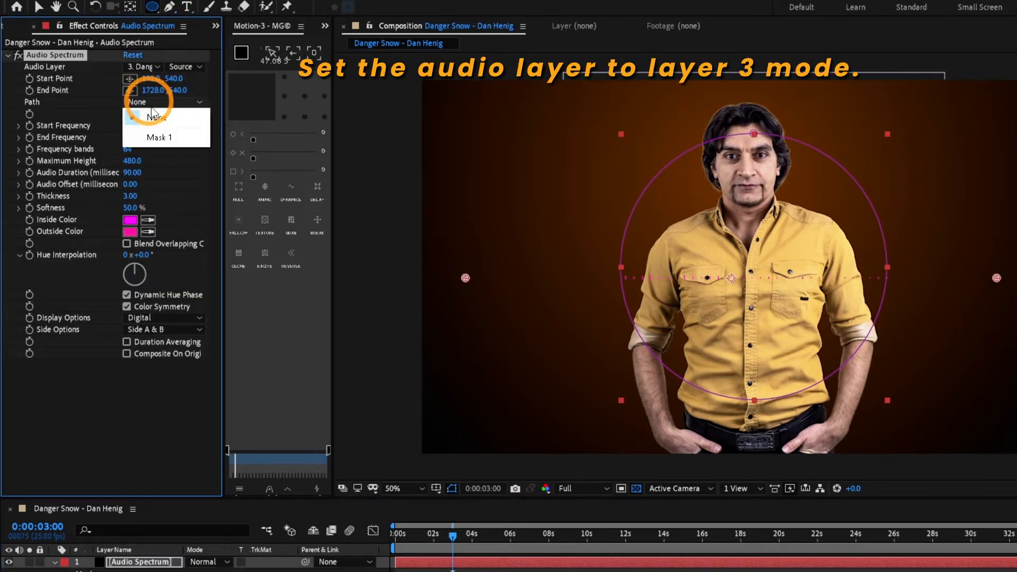
left_click(164, 136)
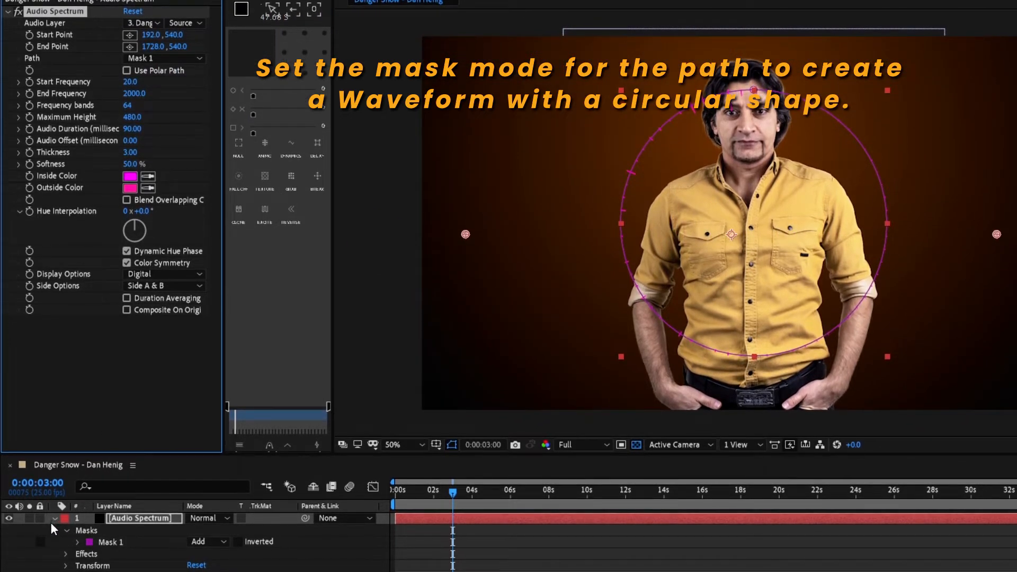
left_click(55, 518)
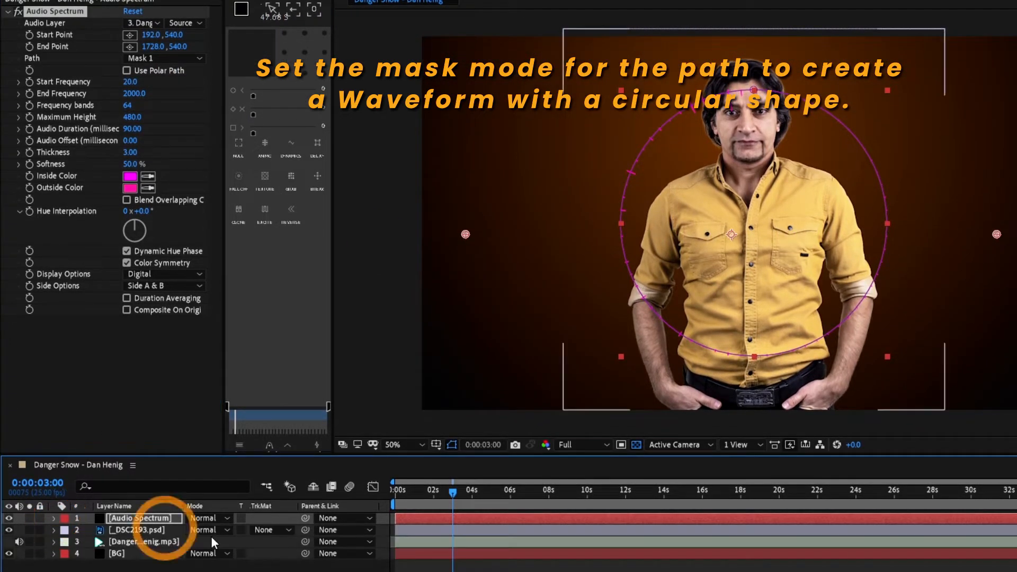
left_click(199, 564)
key("ctrl+s")
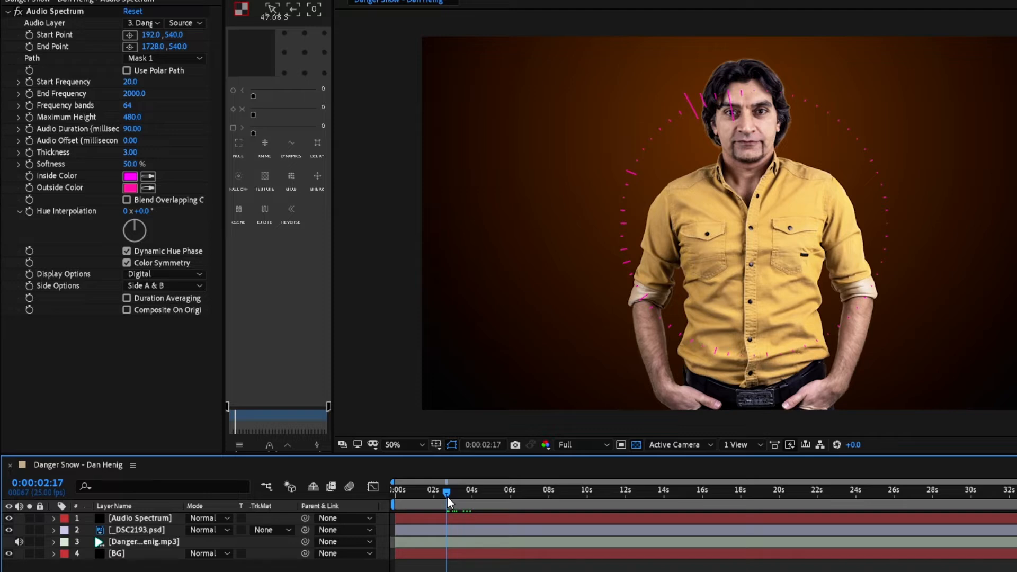
Step: Preview the spectrum, then reveal the layer's Mask 1 and turn on Inverted
key("space")
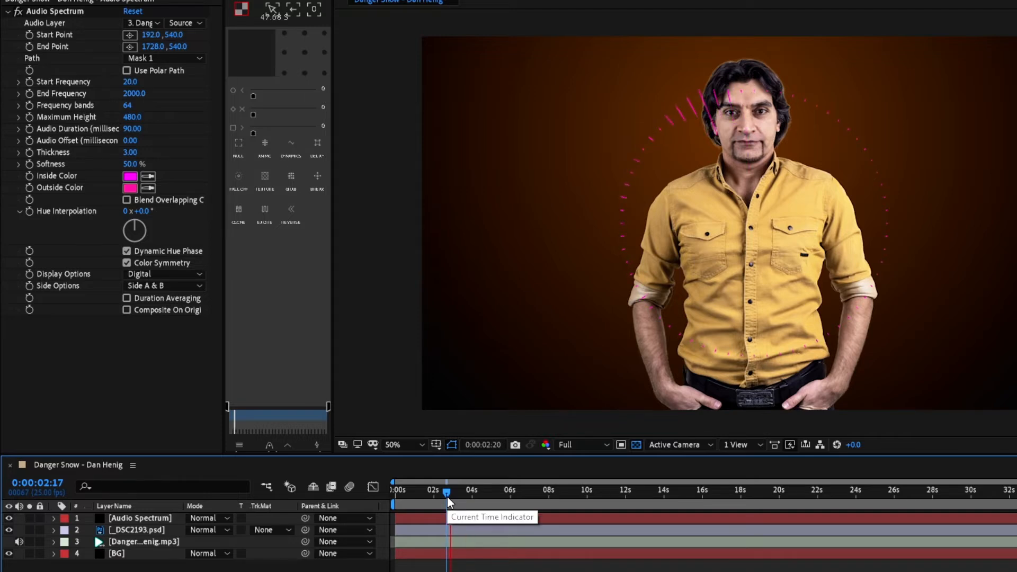
left_click(434, 501)
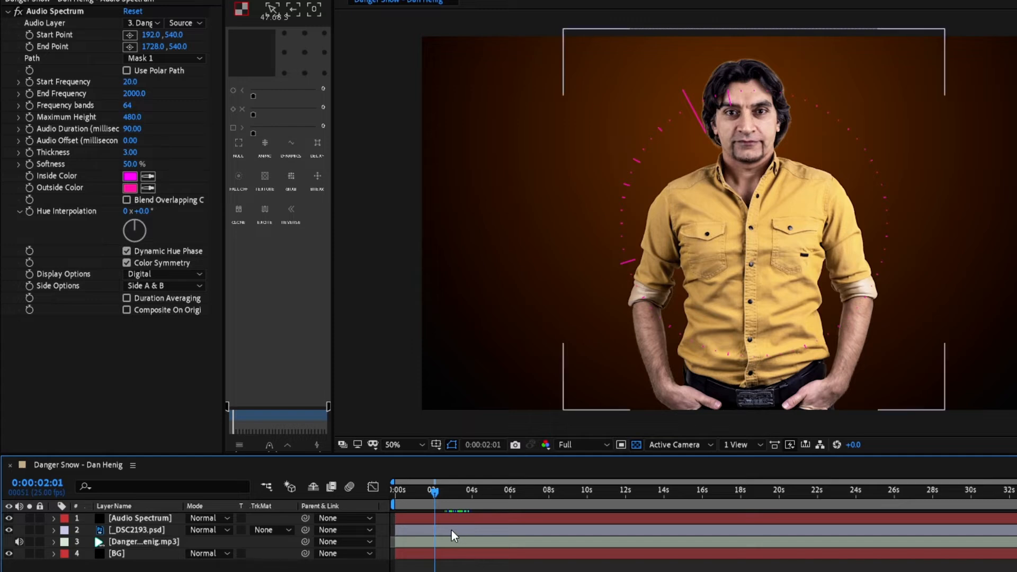
left_click(424, 520)
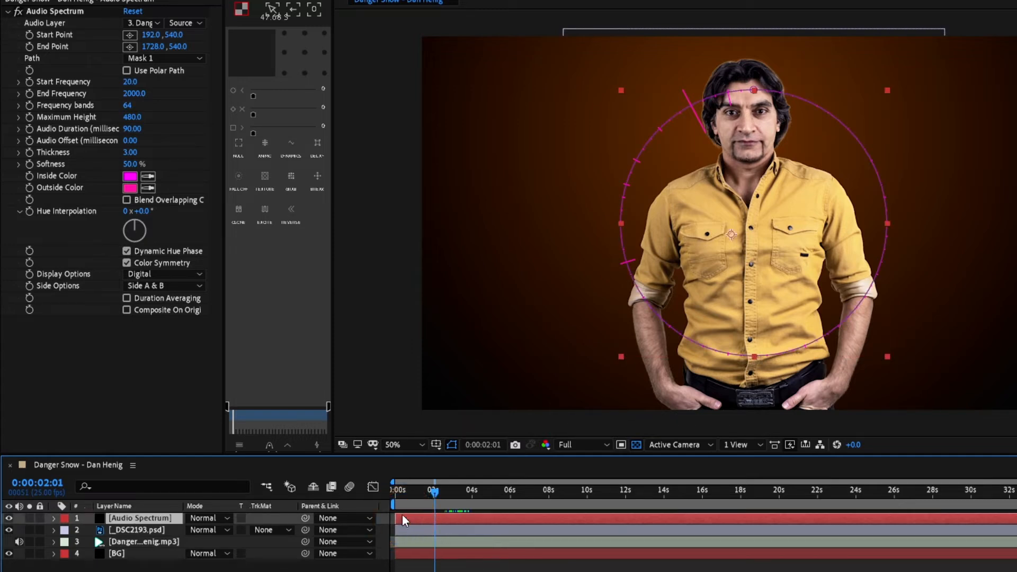
key("m")
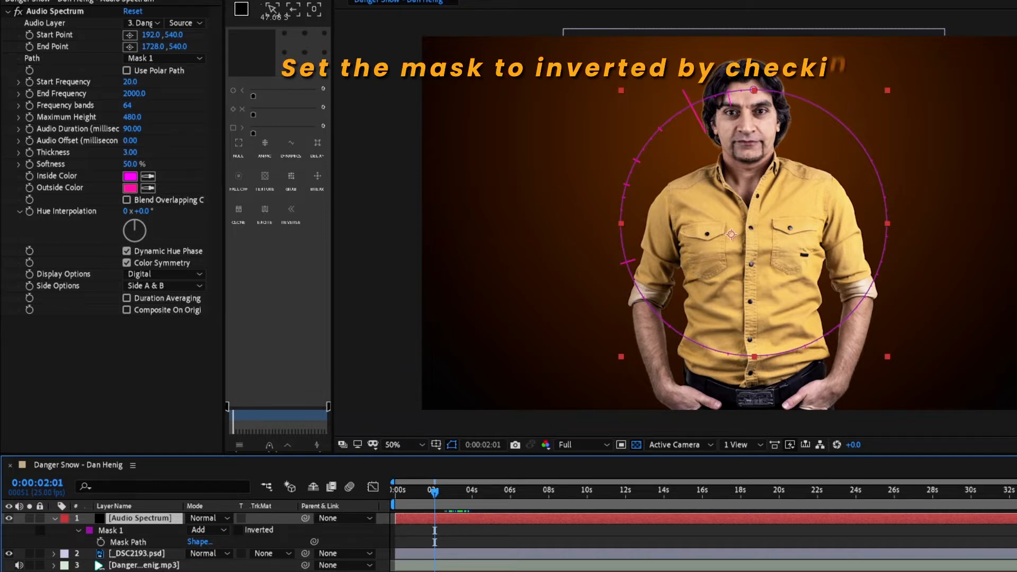
left_click(239, 530)
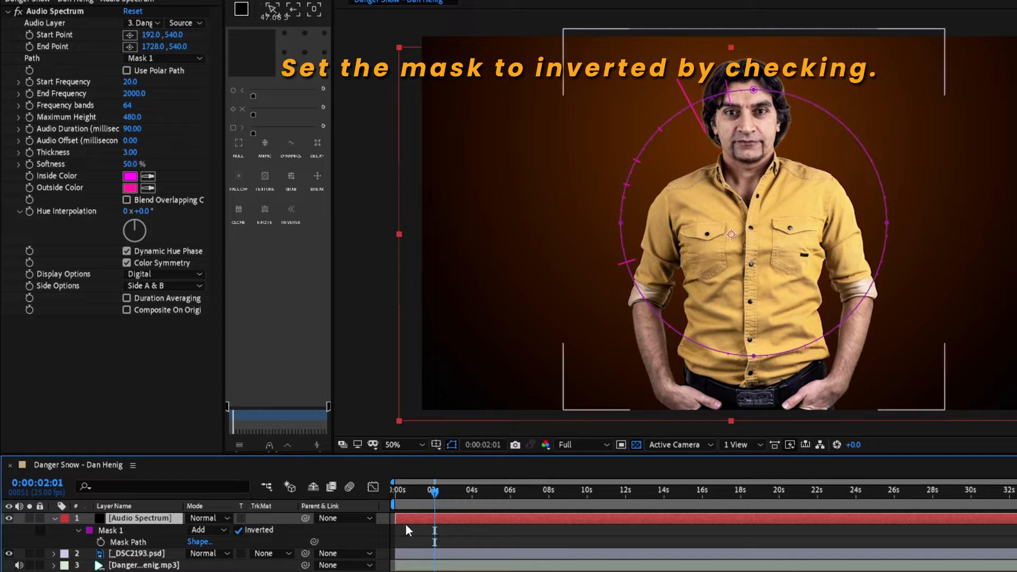
Step: At about 6 seconds, set the effect's Maximum Height to 500
left_click_drag(434, 490, 513, 497)
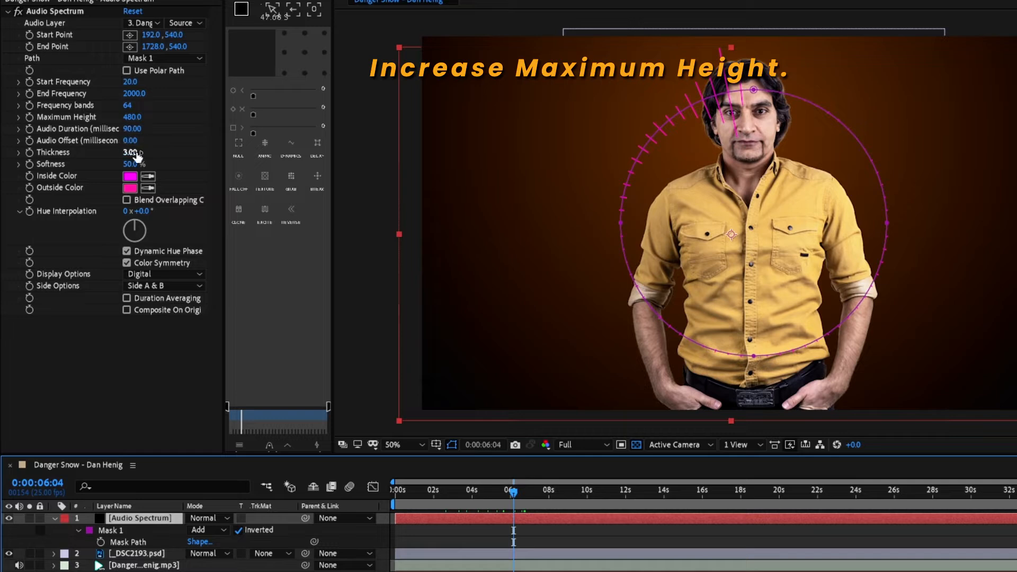
left_click_drag(132, 118, 256, 115)
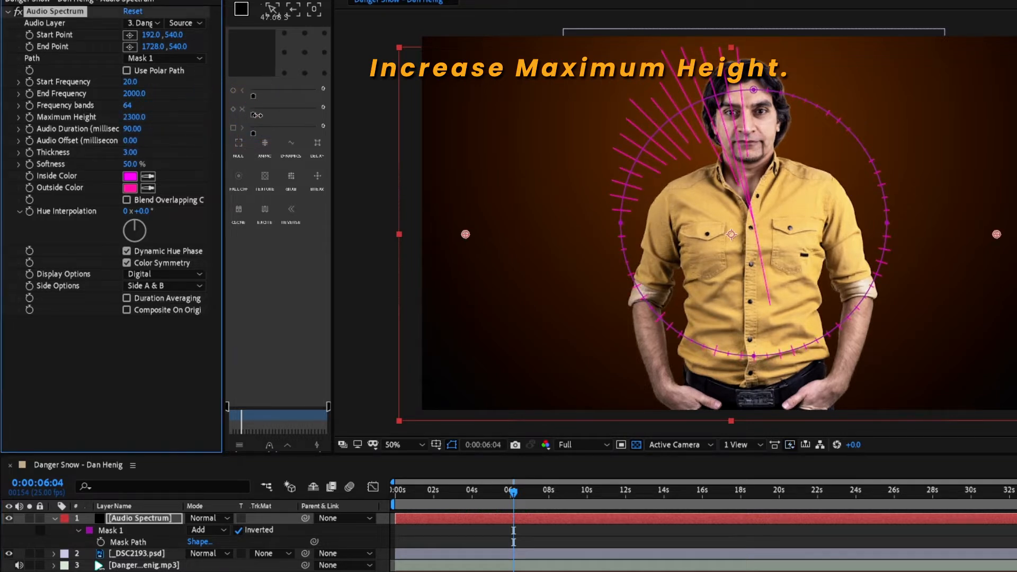
left_click(237, 532)
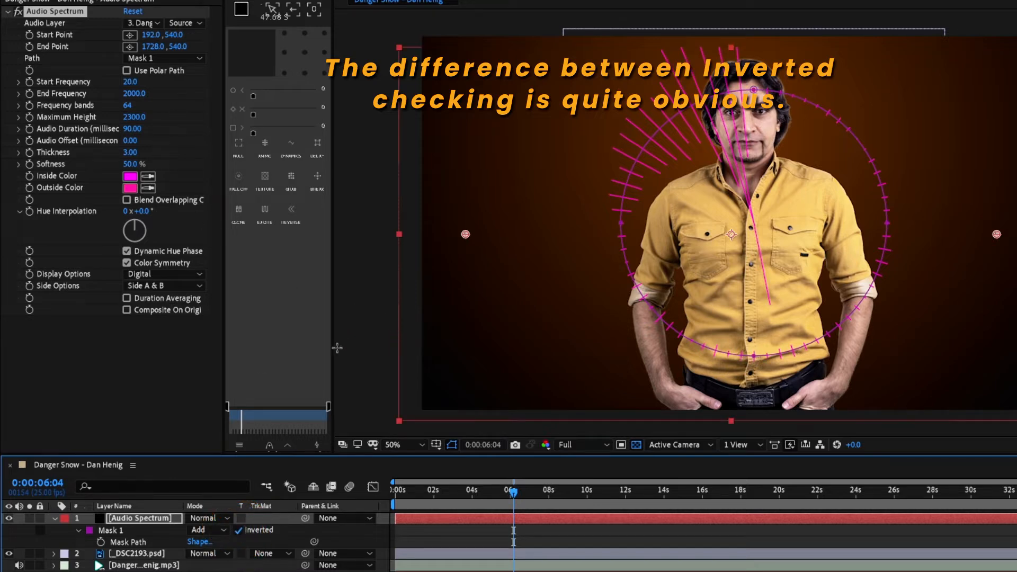
left_click(133, 117)
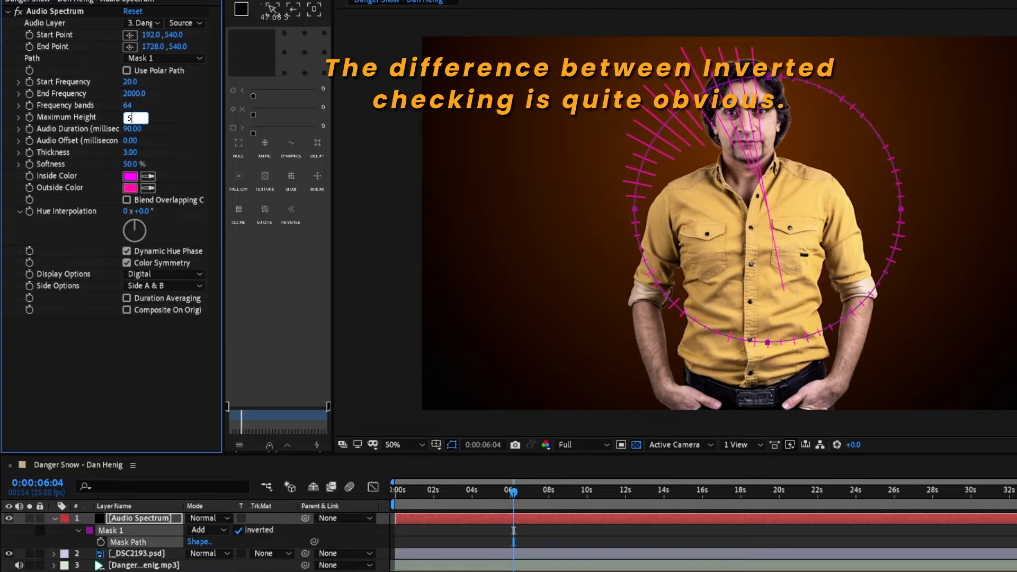
type("500")
key("Return")
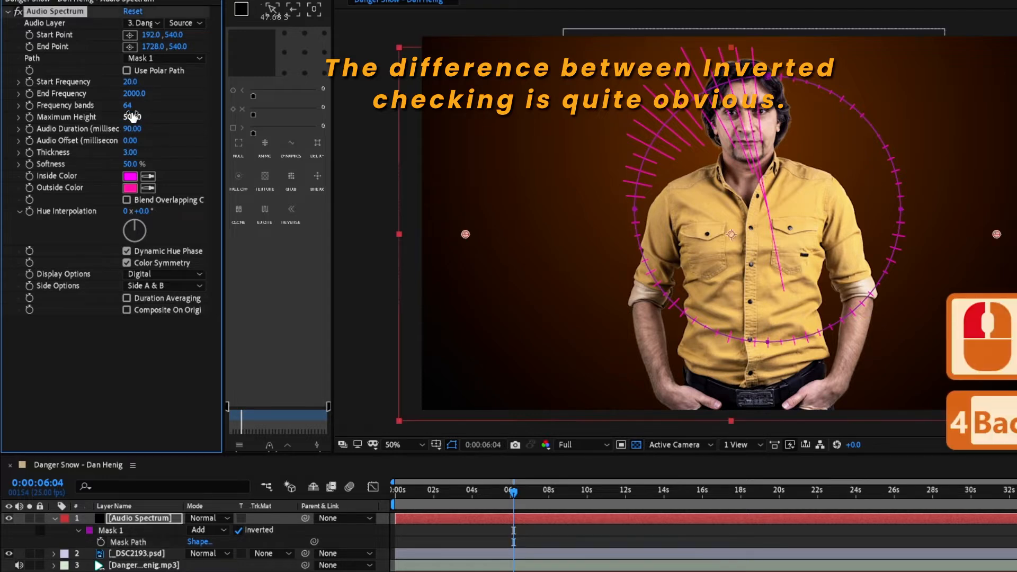
Step: Set the effect's End Frequency to 300
key("space")
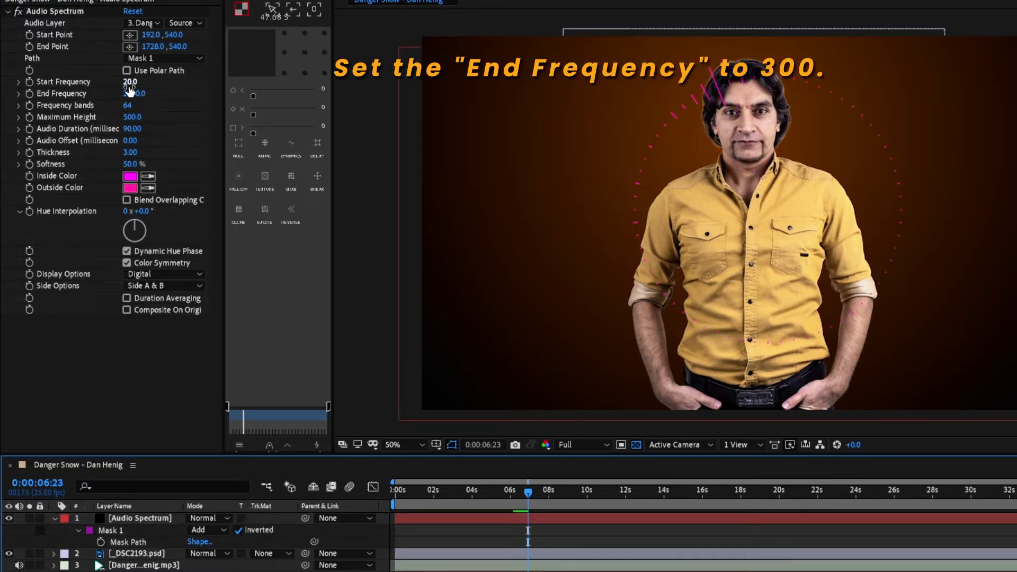
left_click(134, 93)
type("300")
key("Return")
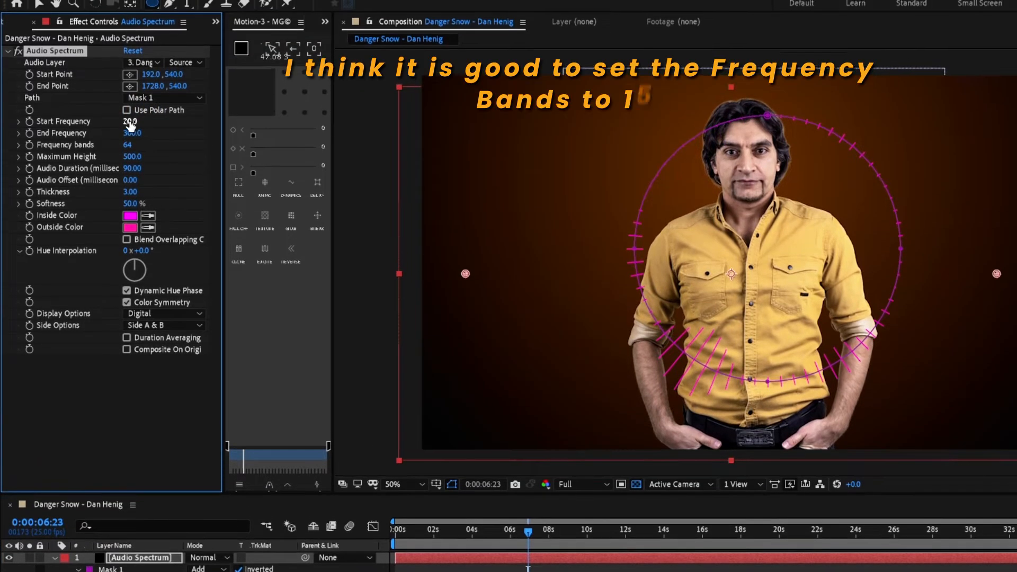
Step: Set the effect's Frequency bands to 150
left_click(128, 150)
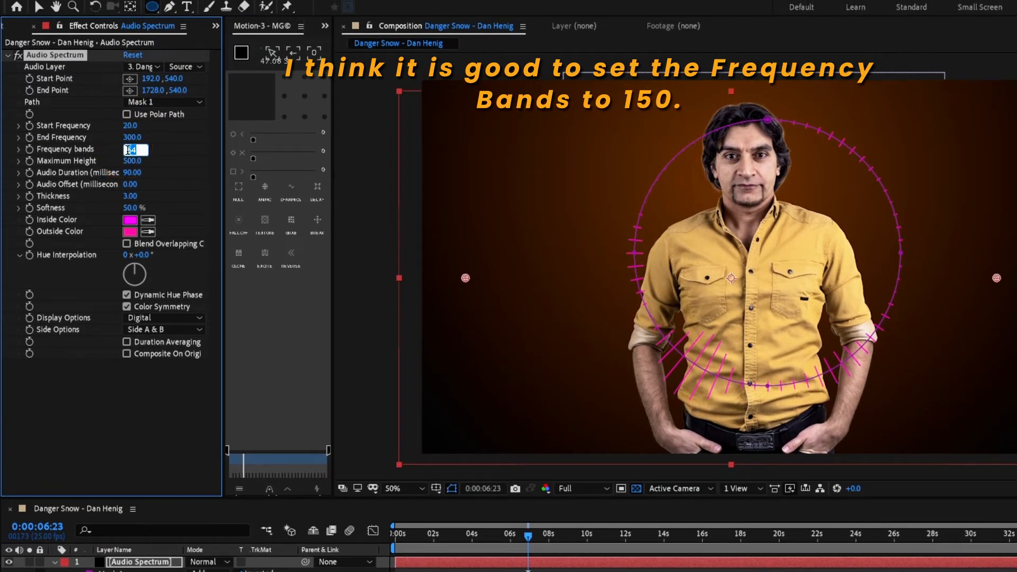
key("Return")
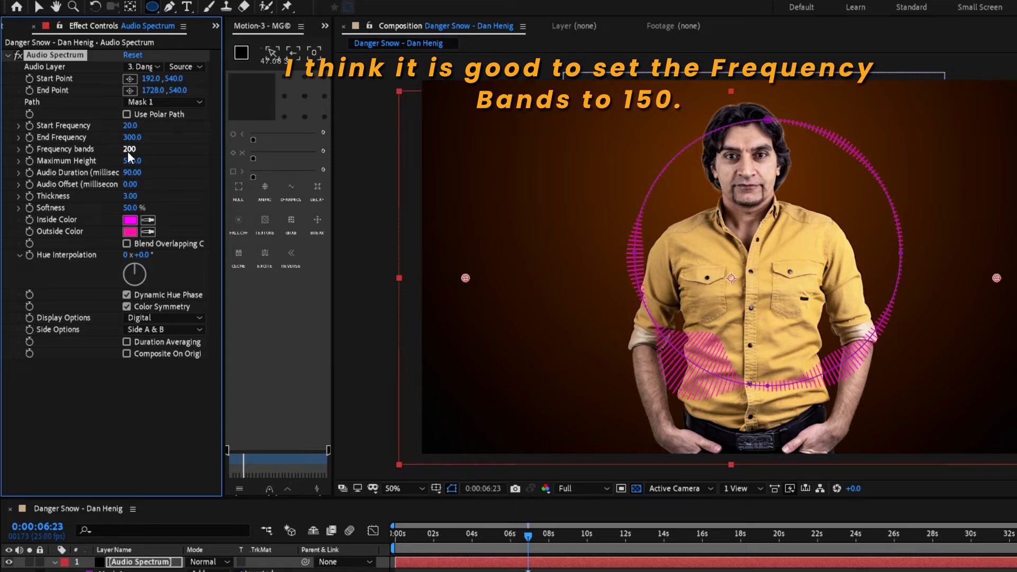
left_click(129, 149)
type("15")
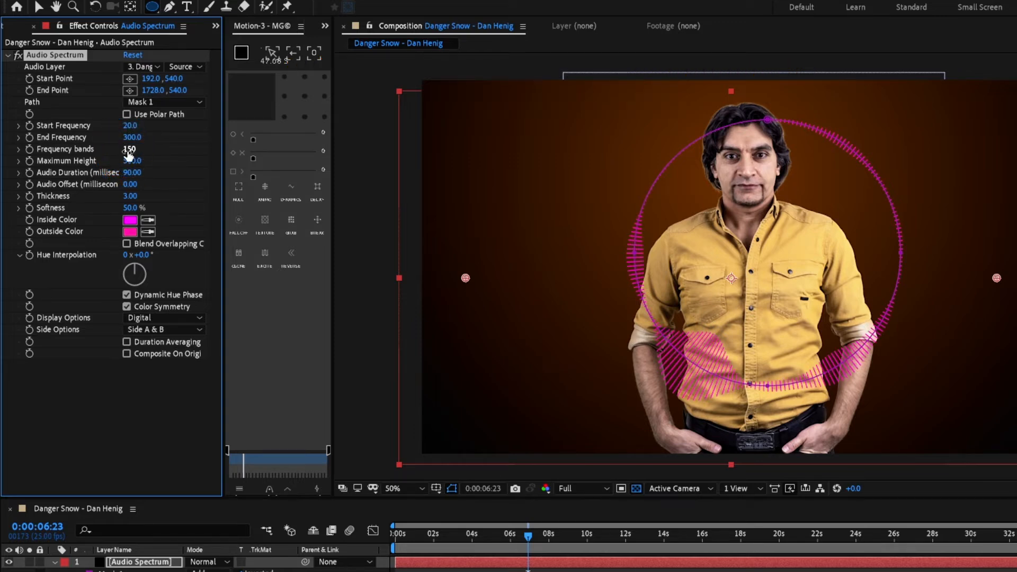
type("0")
key("Return")
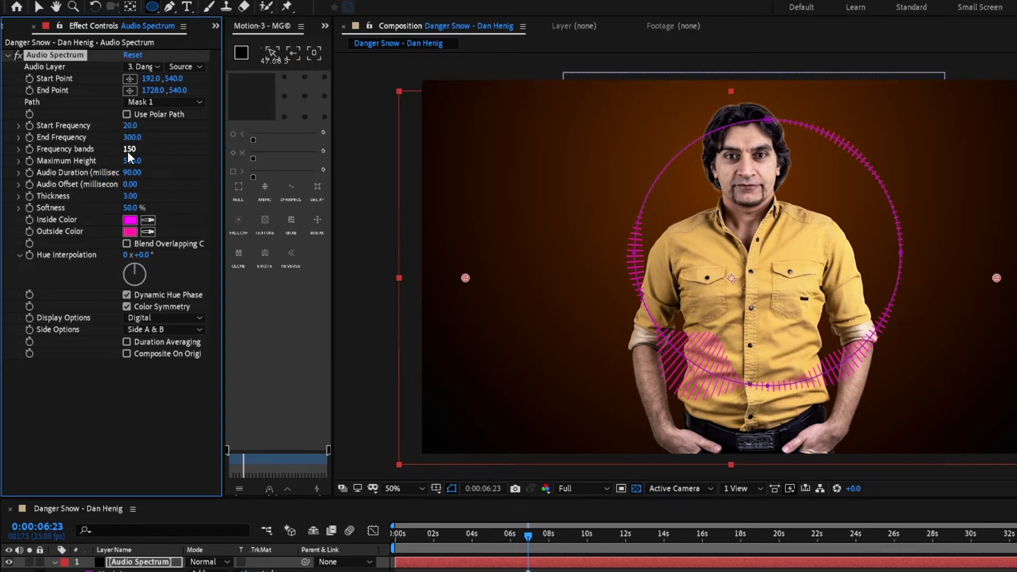
Step: Set the effect's Softness to 0 and Thickness to 20
left_click(132, 207)
left_click(131, 196)
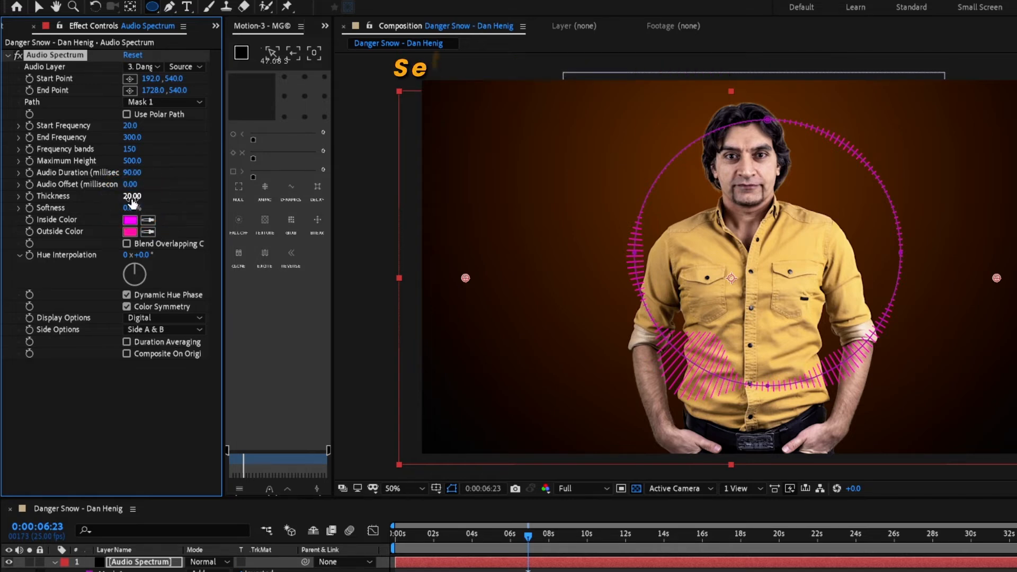
type("20")
key("Return")
Step: Set the effect's Frequency bands to 100
scroll(596, 254, "up", 1)
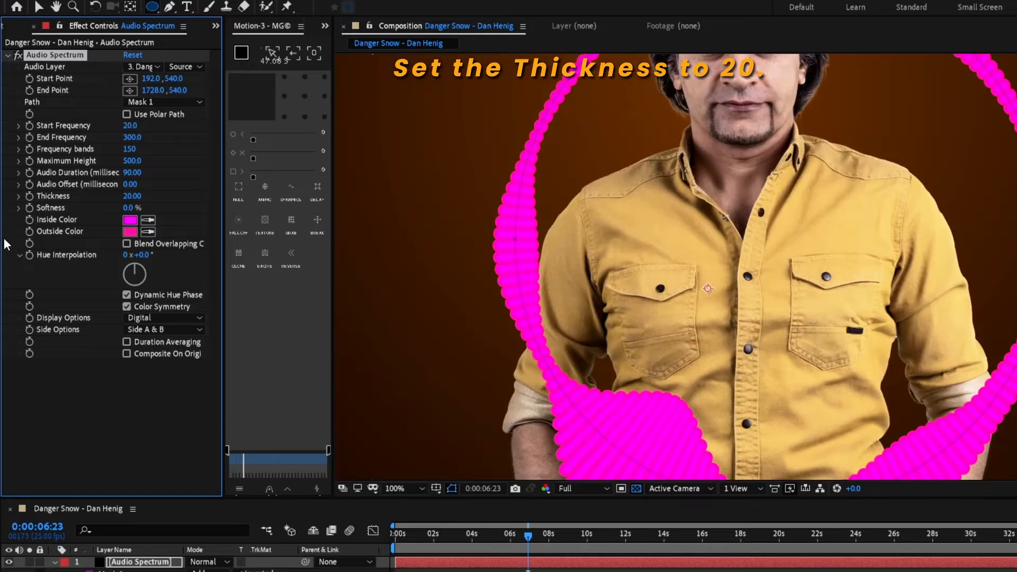
left_click(130, 150)
type("1")
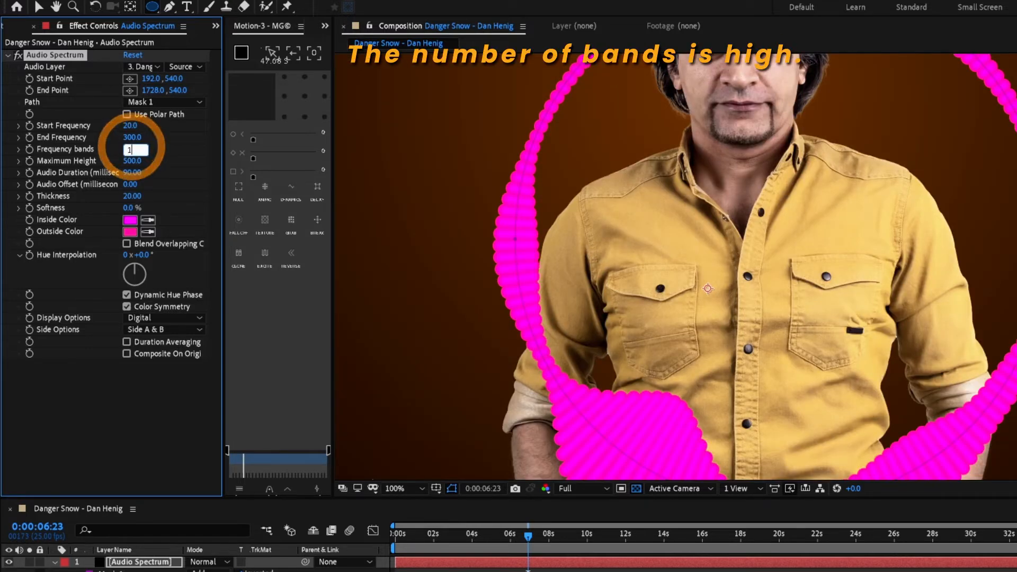
type("00")
key("Return")
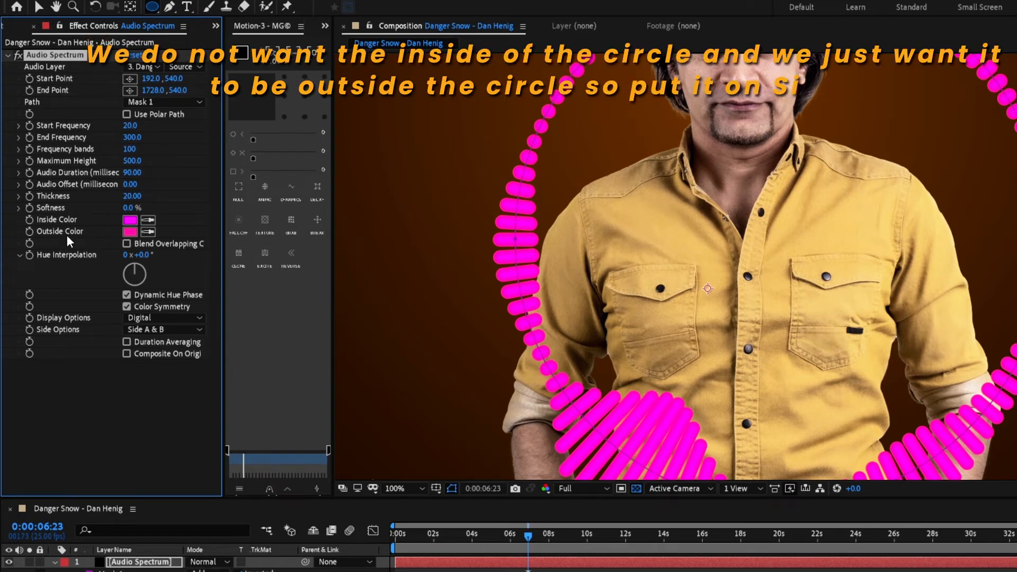
Step: Set the effect's Side Options to Side B
left_click(163, 330)
left_click(176, 369)
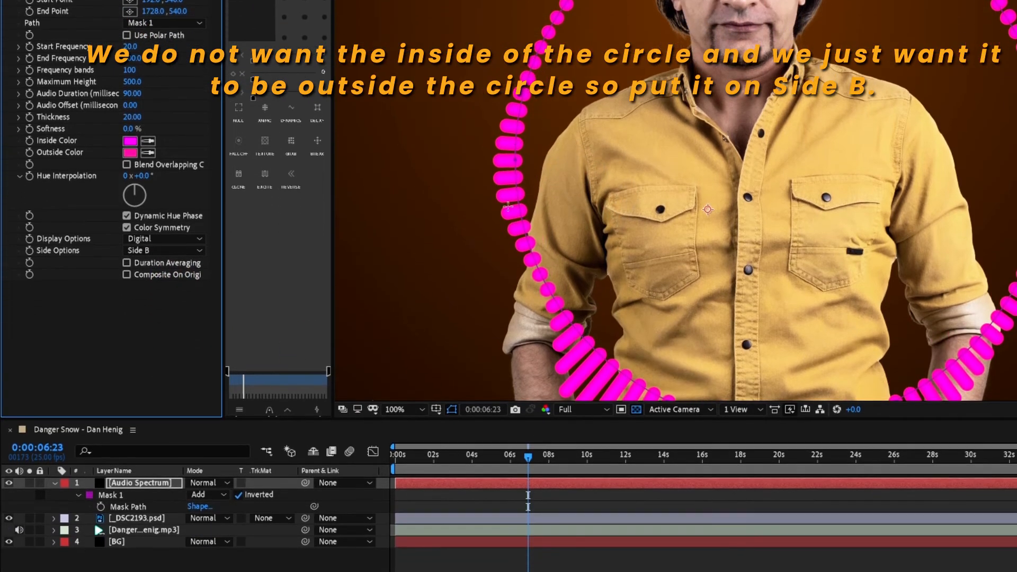
left_click(145, 563)
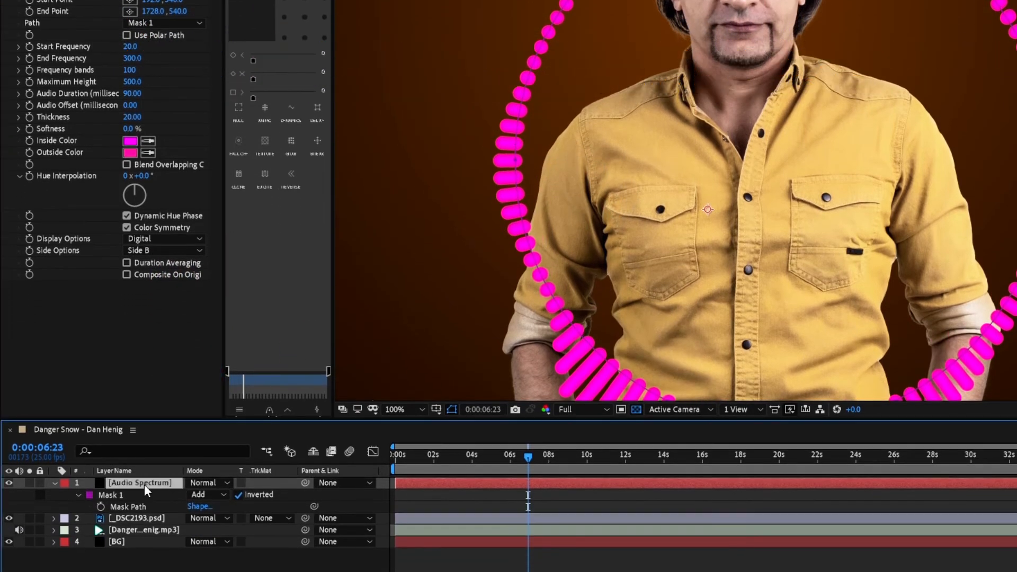
Step: Duplicate the Audio Spectrum layer and set the copy's Thickness to 10
key("ctrl+d")
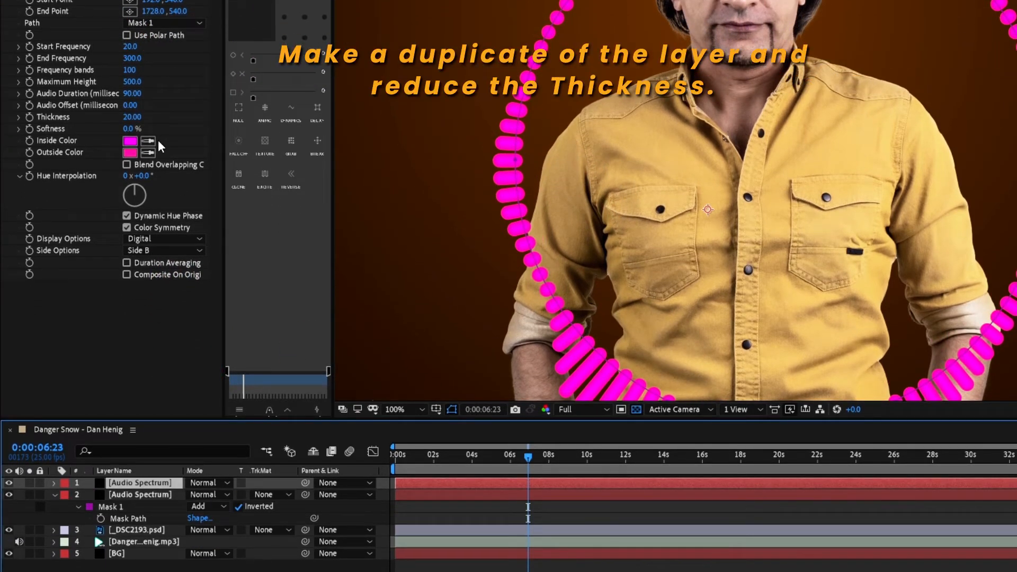
left_click(132, 116)
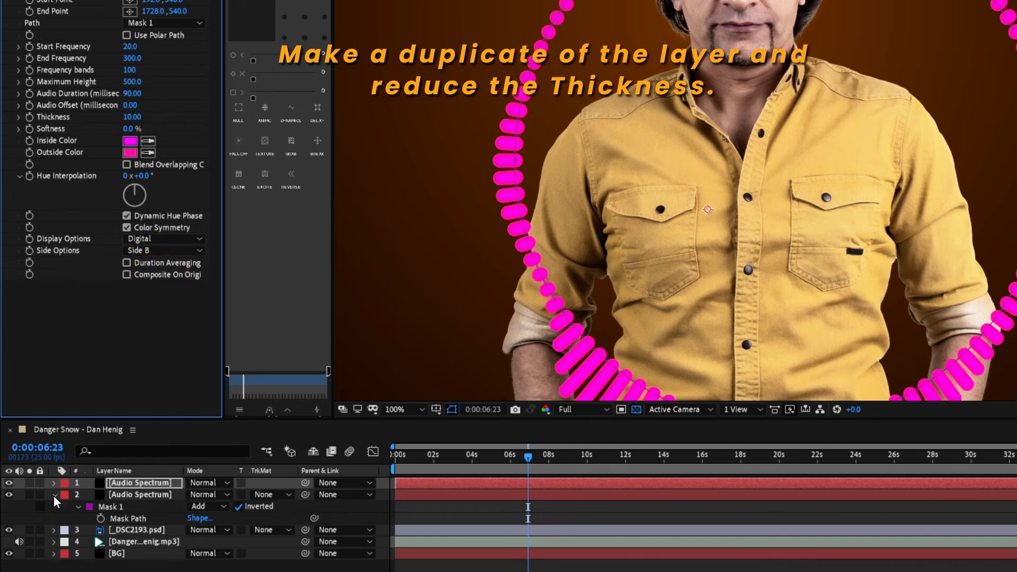
Step: Set the lower Audio Spectrum layer's track matte to Alpha Inverted Matte
left_click(9, 494)
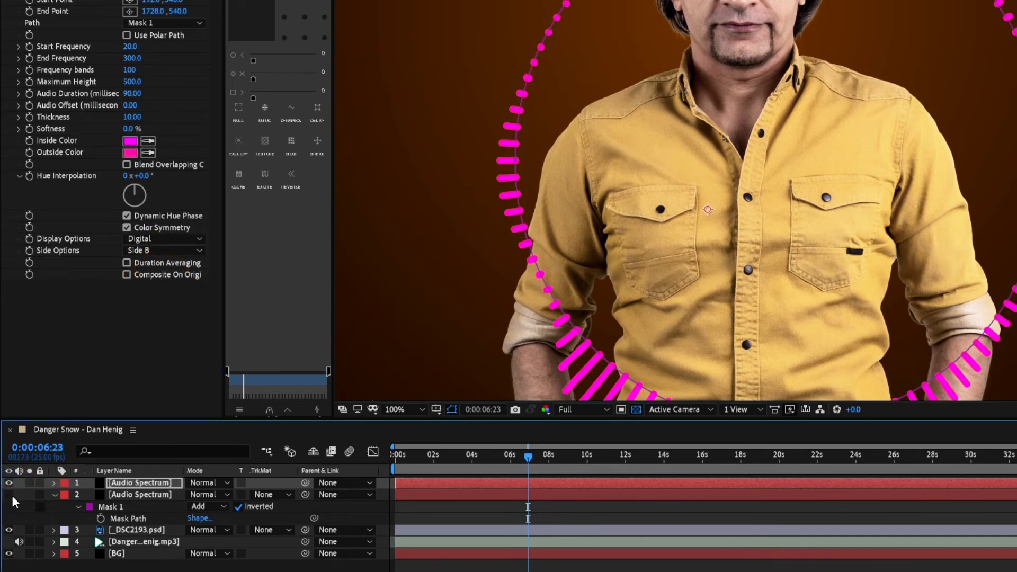
left_click(8, 495)
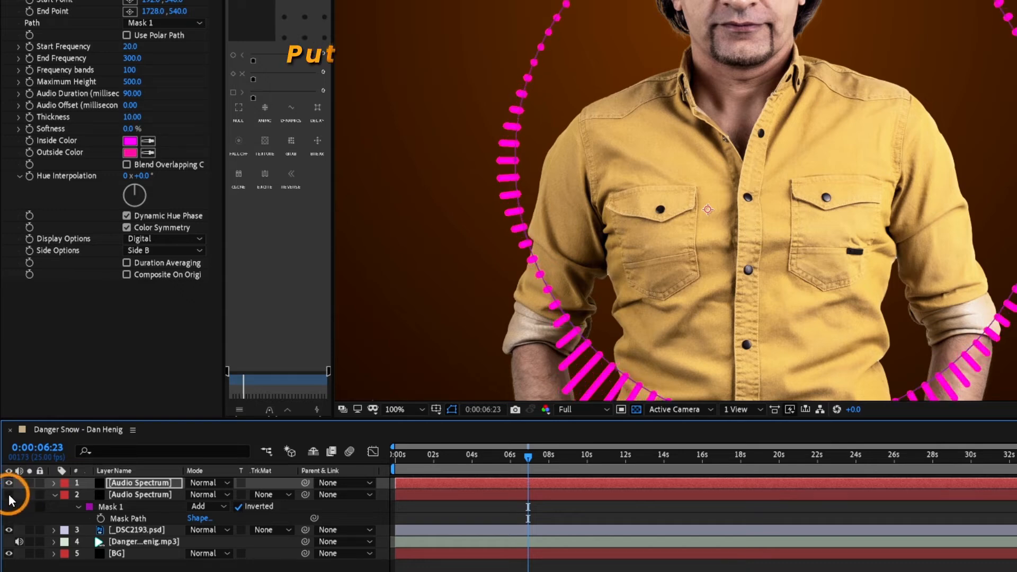
left_click(184, 507)
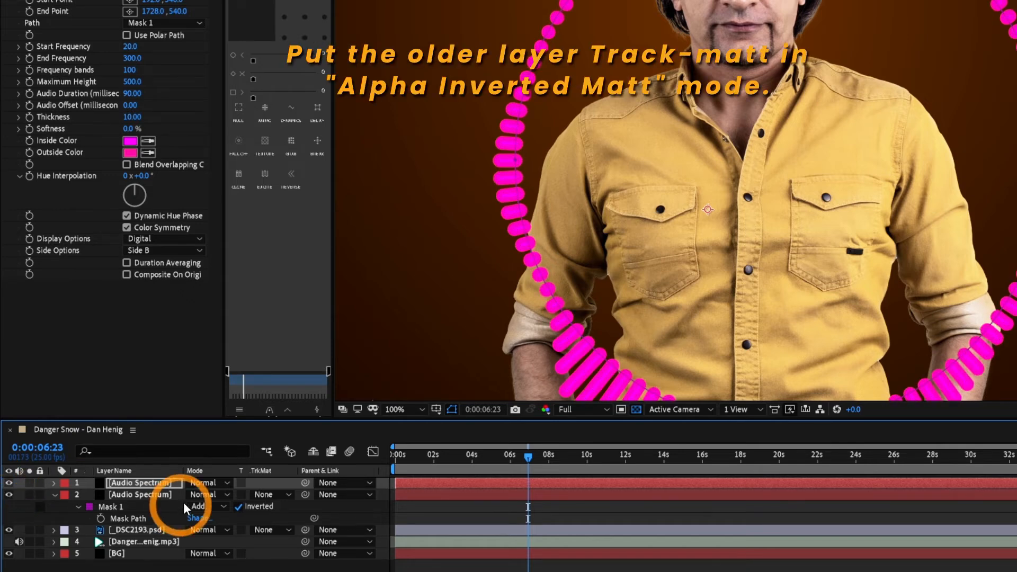
left_click(266, 500)
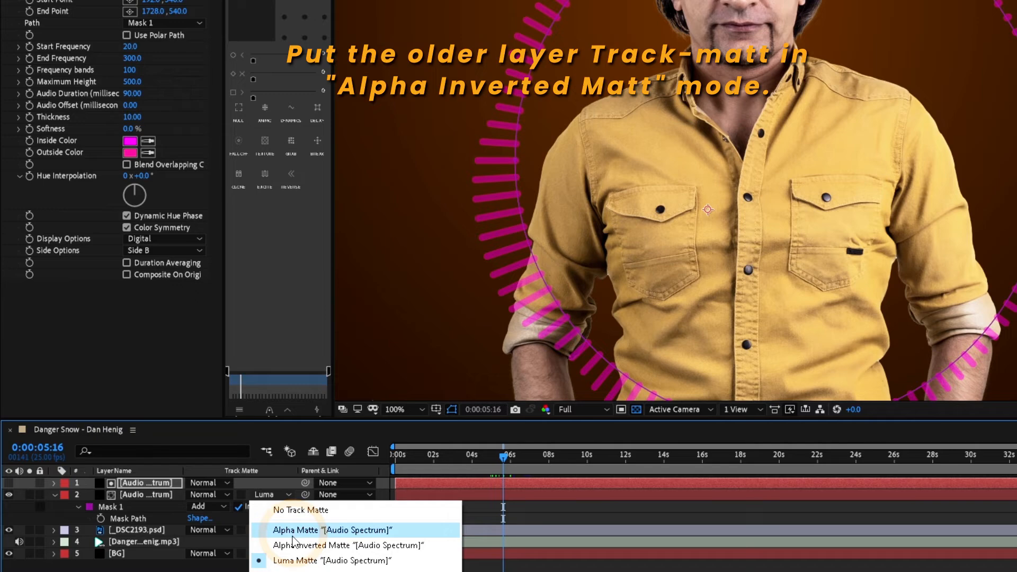
left_click(288, 544)
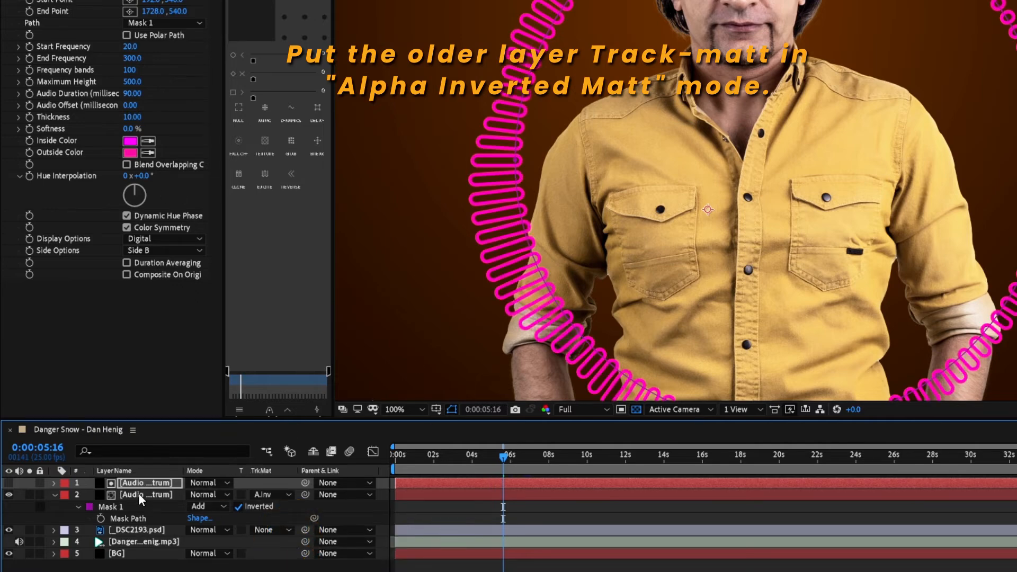
Step: Set the lower Audio Spectrum layer's Inside Color and Outside Color both to white
left_click(138, 494)
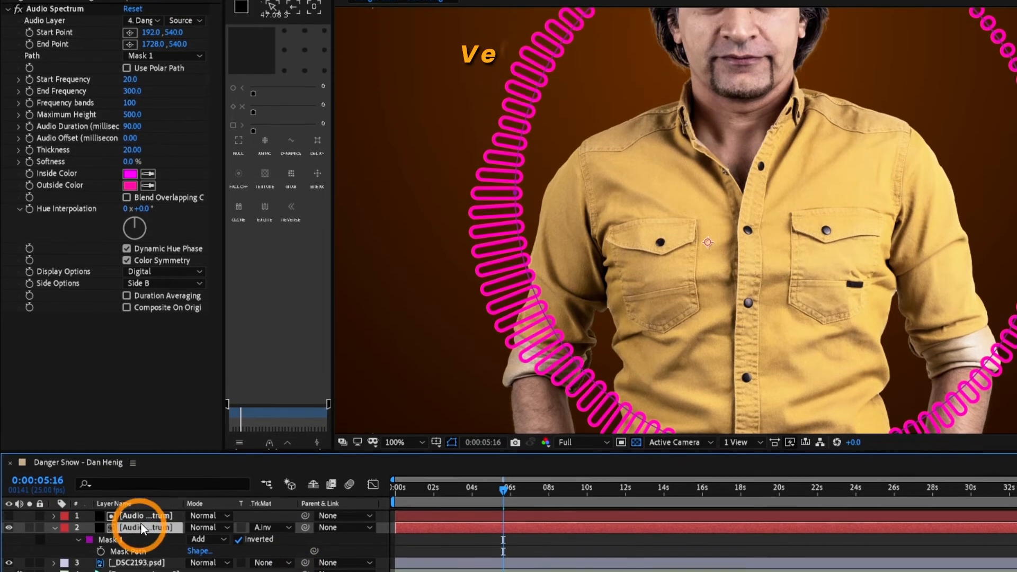
left_click(130, 141)
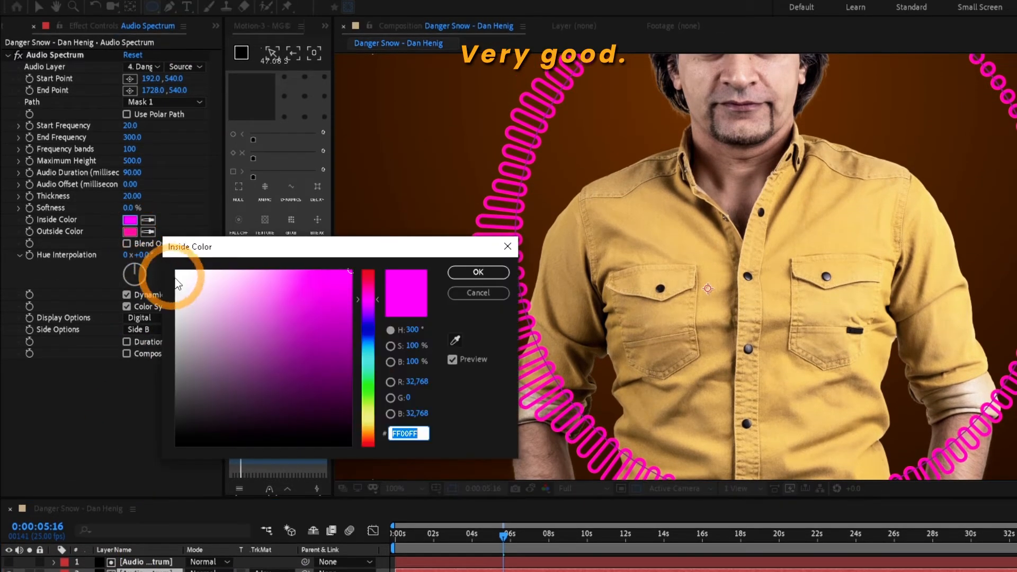
left_click(174, 271)
left_click(478, 274)
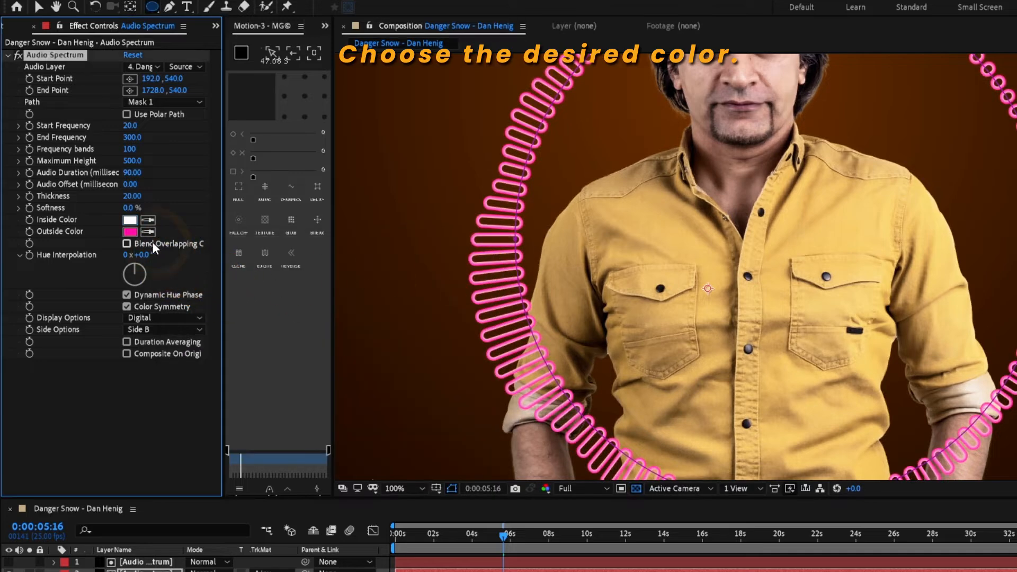
left_click(129, 231)
left_click(175, 268)
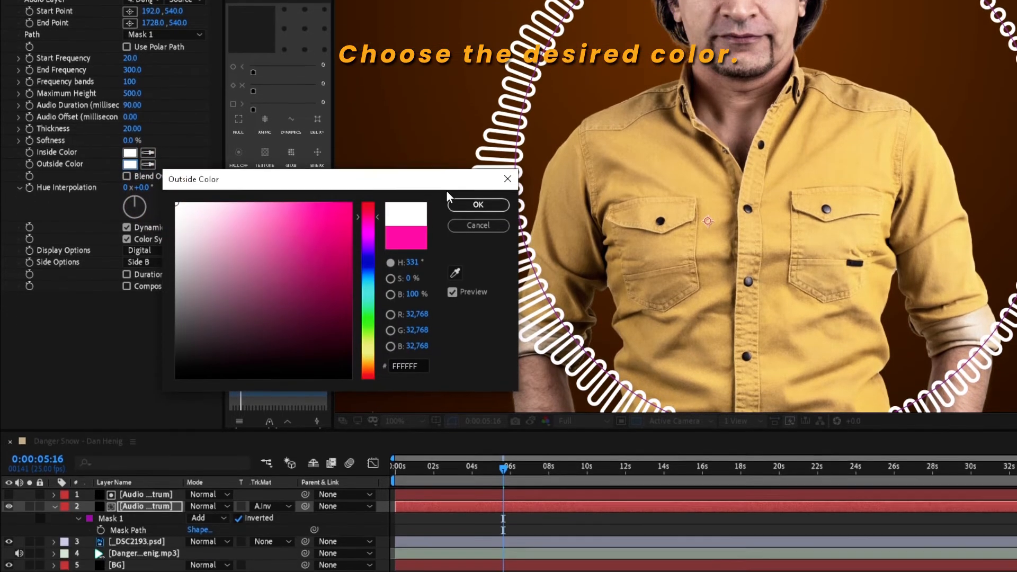
left_click(478, 204)
Step: Duplicate the top Audio Spectrum layer at 11 seconds and remove the Audio Spectrum effect from the copy
scroll(820, 219, "down", 2)
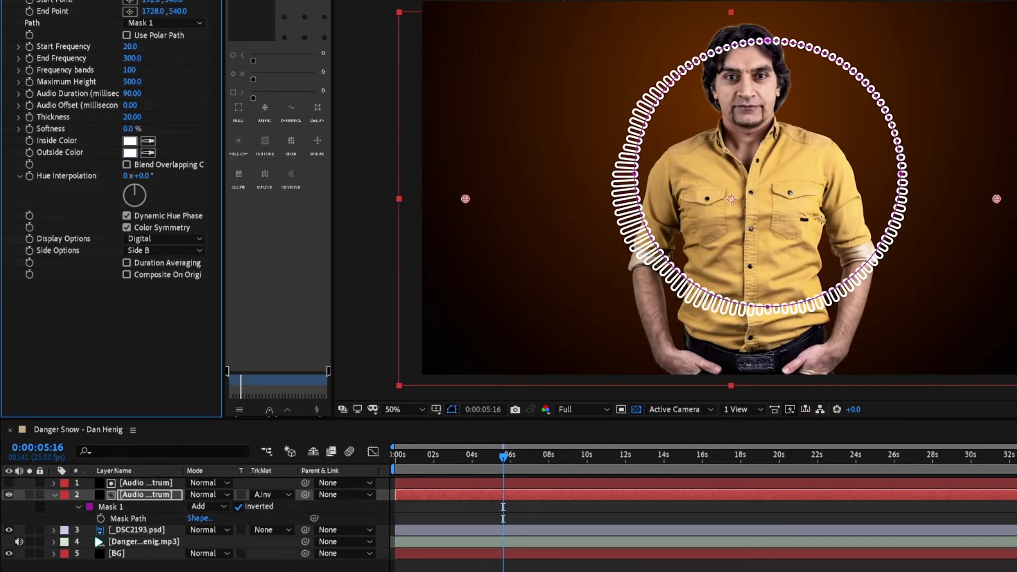
left_click_drag(502, 447, 604, 459)
left_click(55, 495)
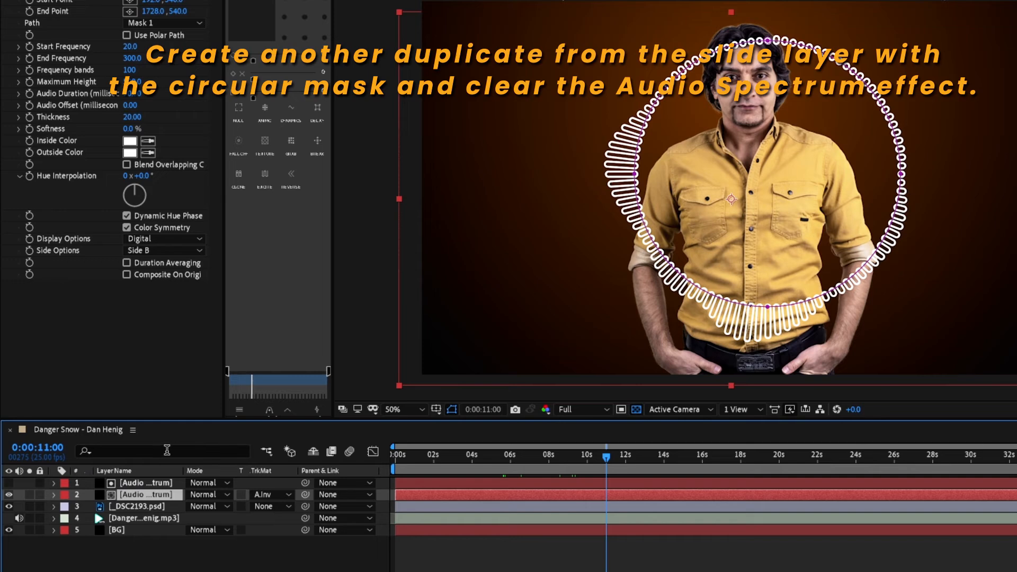
key("ctrl+d")
left_click(62, 1)
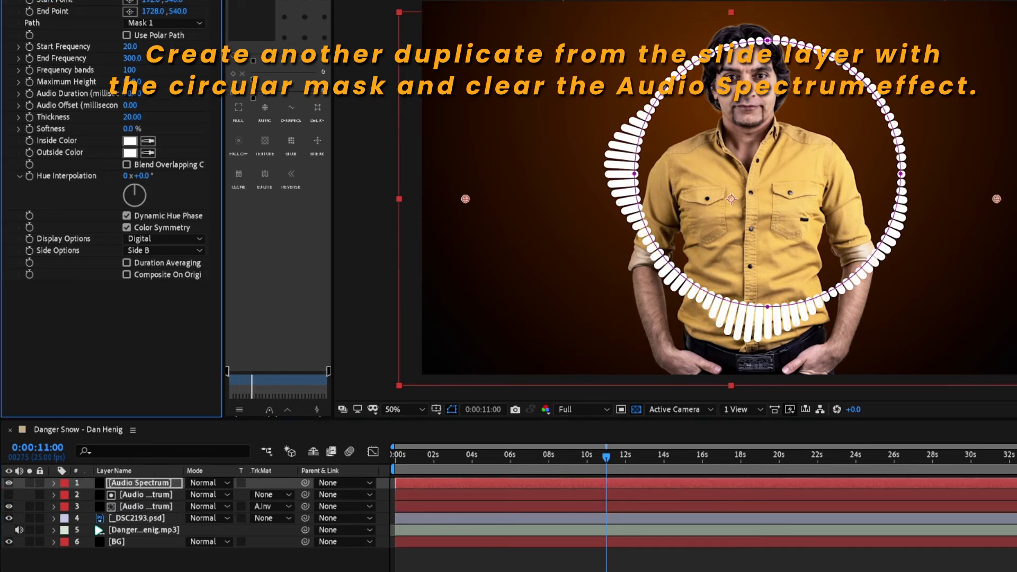
key("Delete")
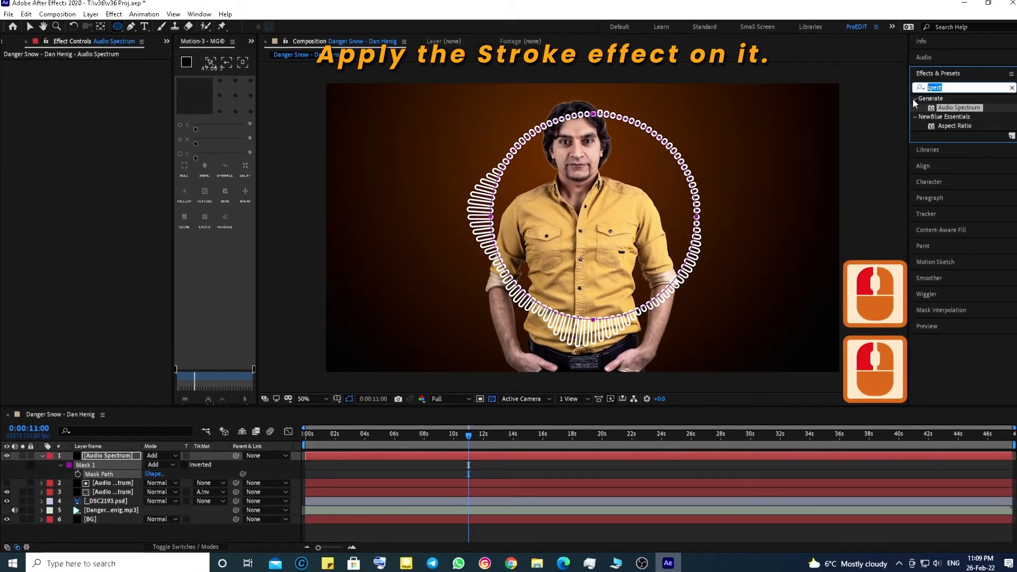
Step: Search the effects for Stroke and apply it to the new masked layer
type("s")
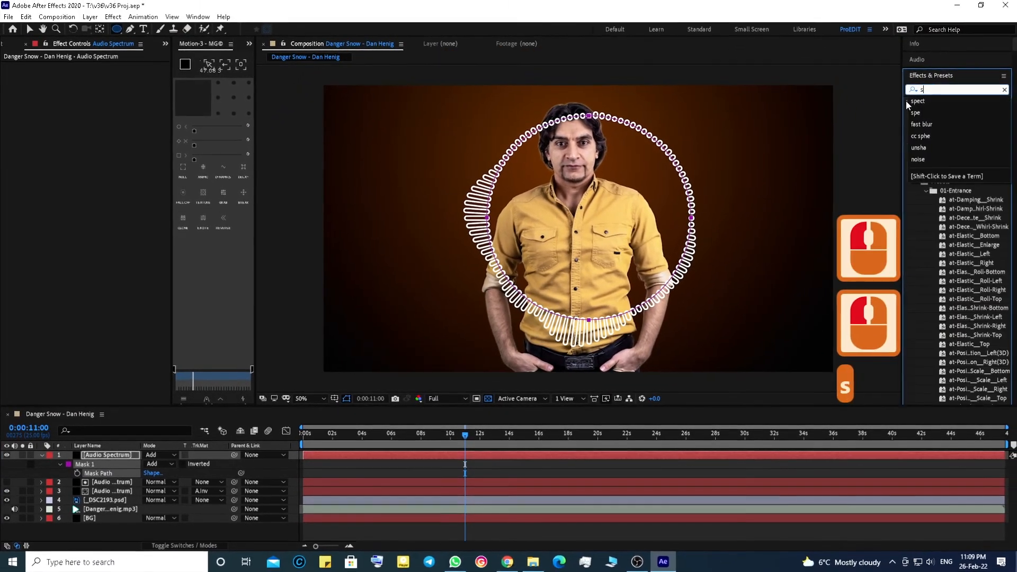
type("trok")
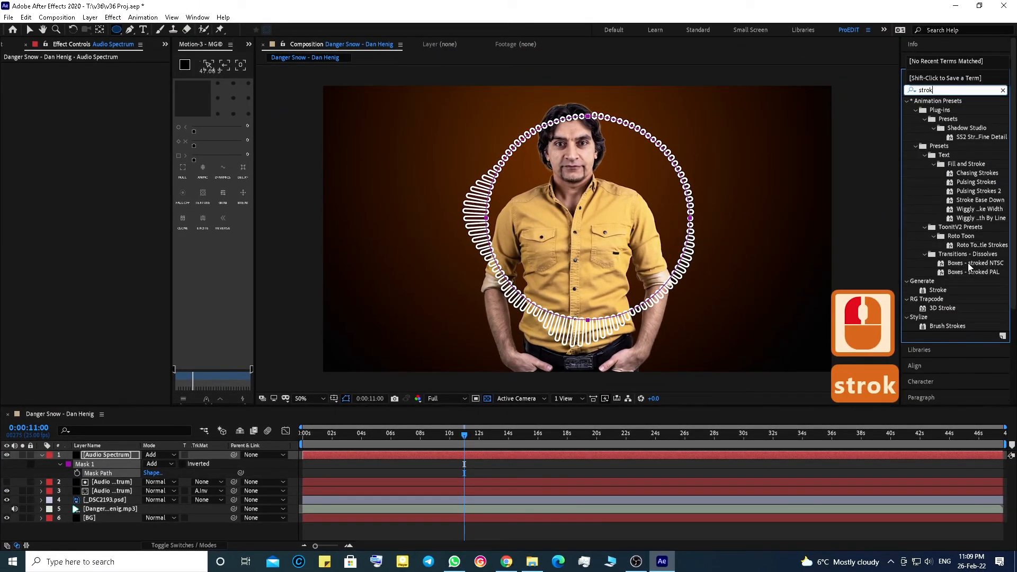
mouse_move(940, 291)
left_mouse_down()
mouse_move(313, 254)
mouse_move(320, 456)
left_mouse_up()
key("v")
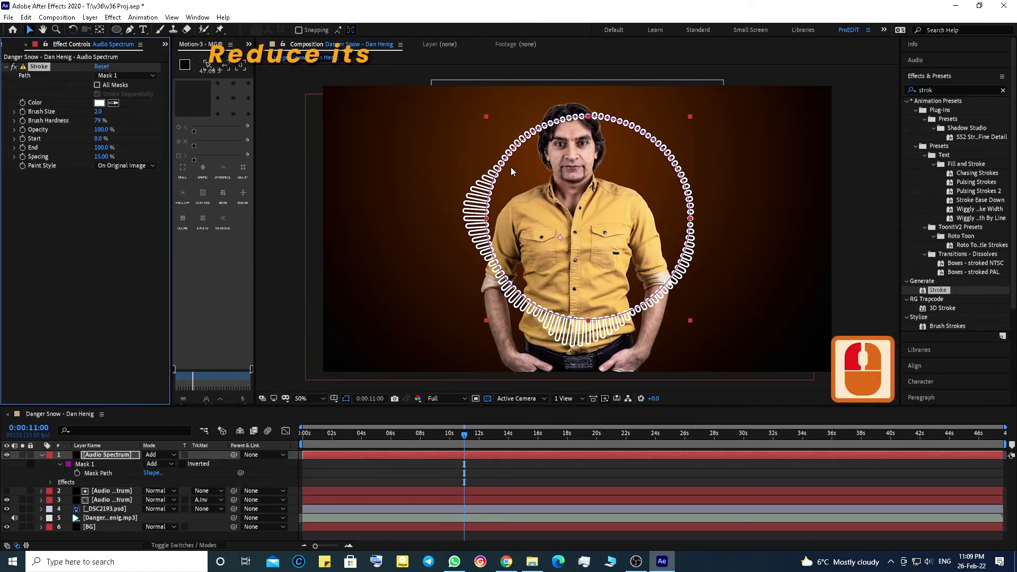
Step: Scale the stroke layer to 95% and reposition it to line up with the spectrum circle
key("s")
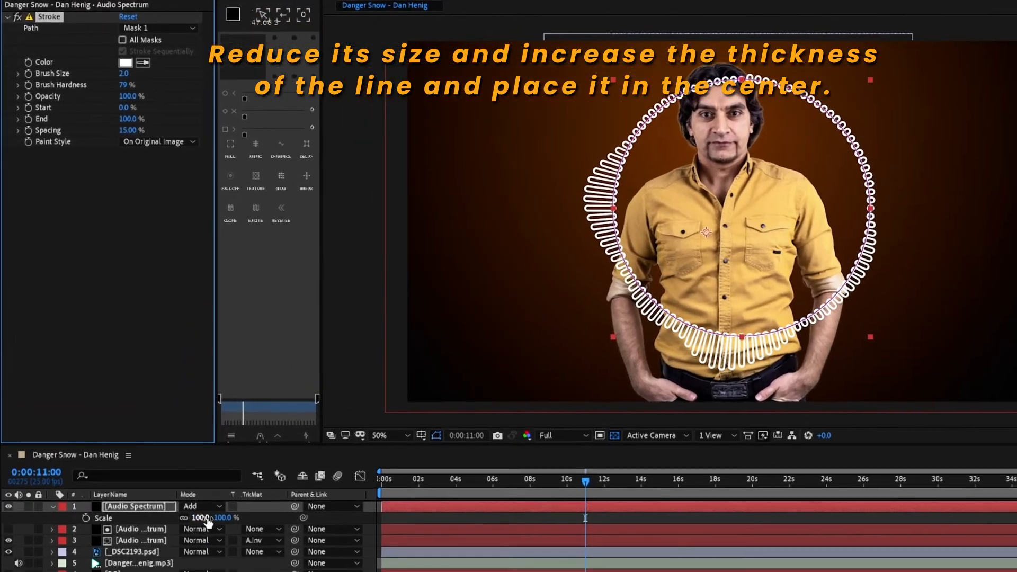
left_click_drag(206, 522, 217, 525)
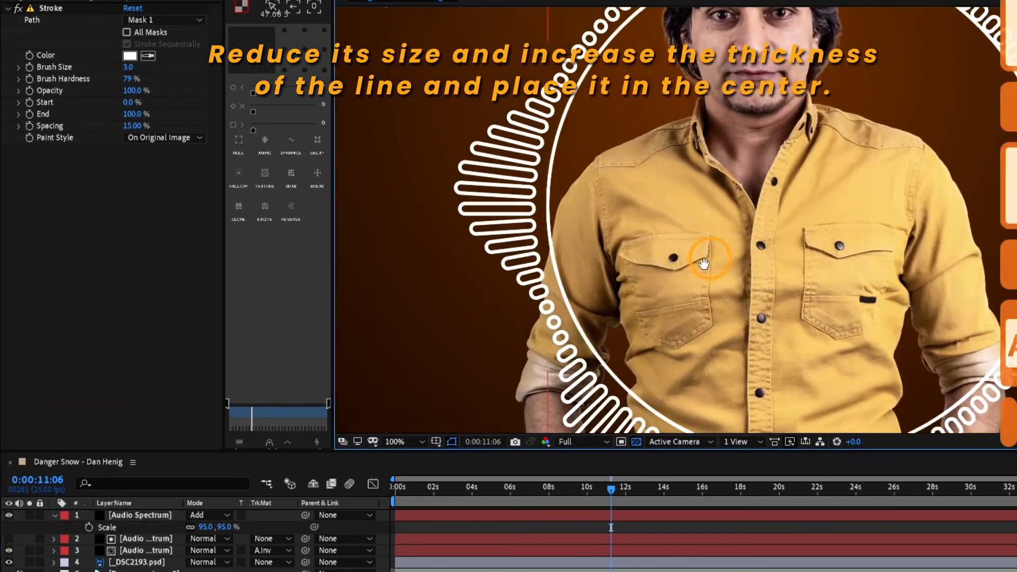
left_click(433, 517)
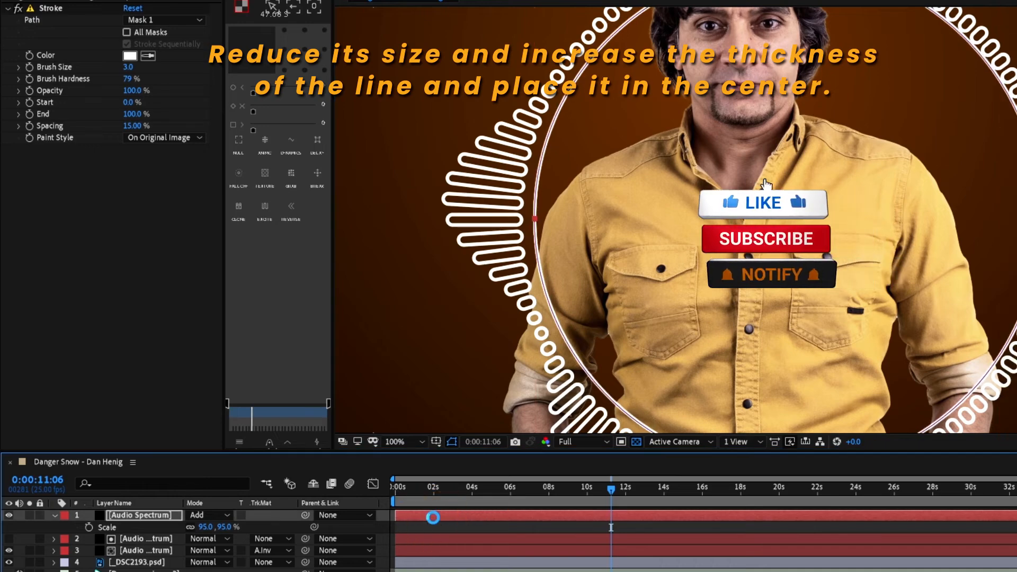
key("Down")
key("Left")
scroll(731, 229, "down", 1)
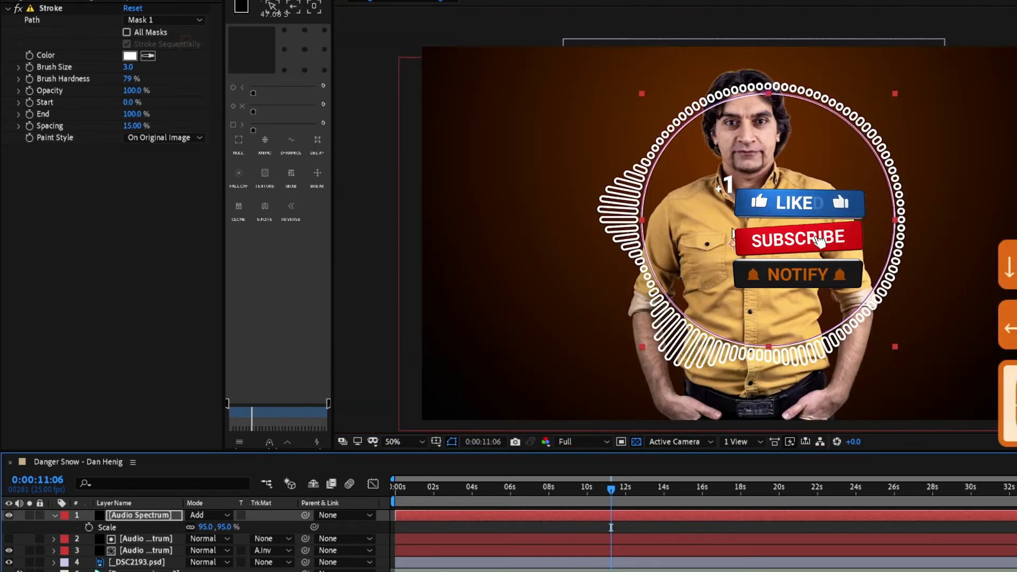
left_click_drag(731, 228, 661, 218)
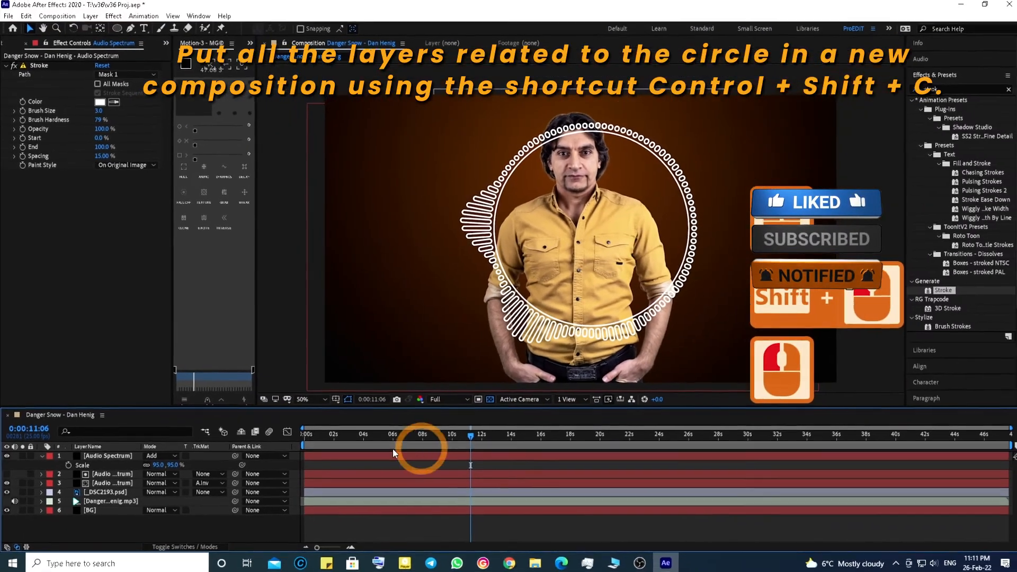
Step: Pre-compose the three Audio Spectrum layers and the music layer into a new composition
left_click(97, 473, "shift")
left_click(100, 482, "shift")
left_click(103, 500, "shift")
left_click(103, 490, "ctrl")
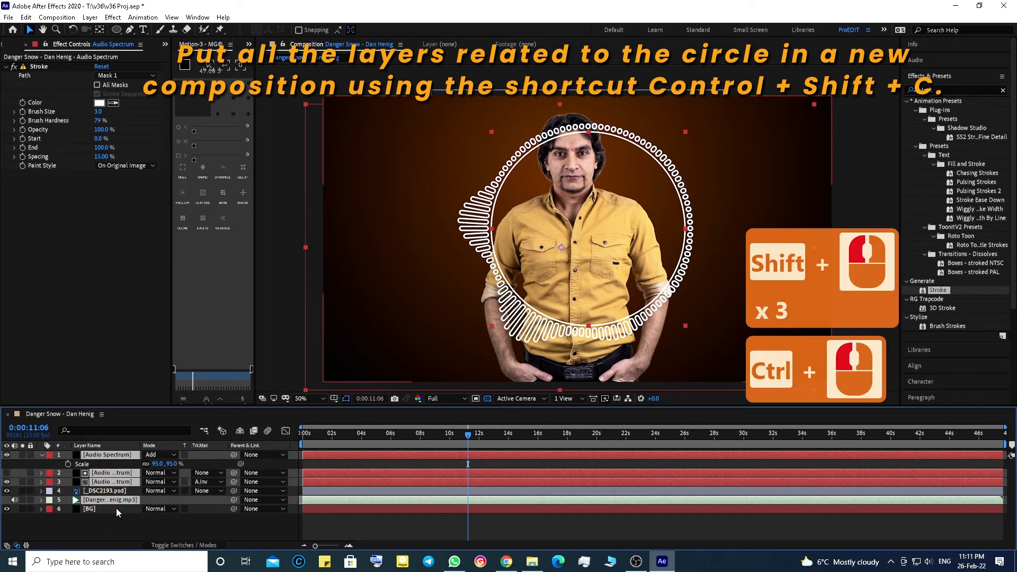
key("ctrl+shift+c")
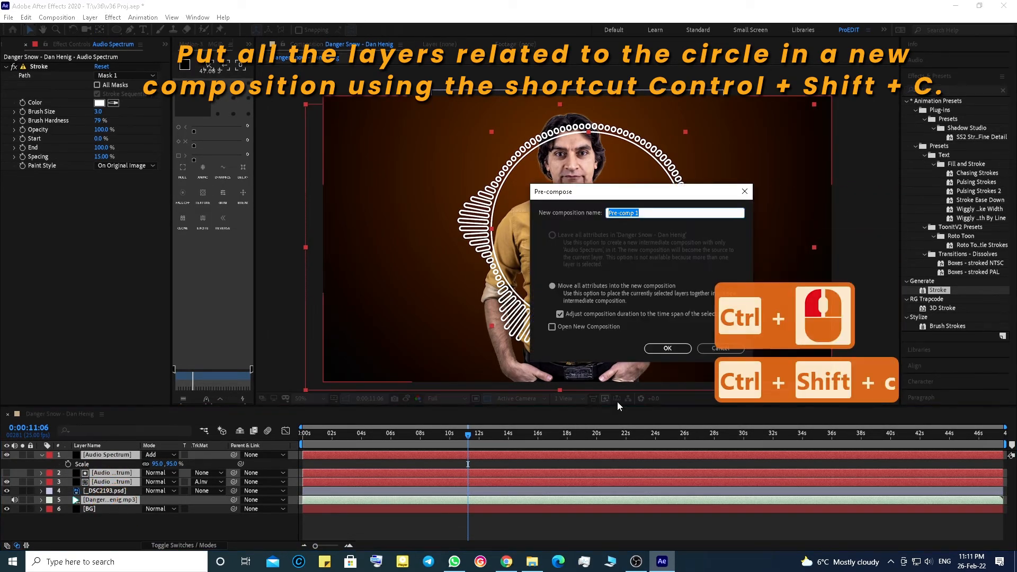
left_click(681, 350)
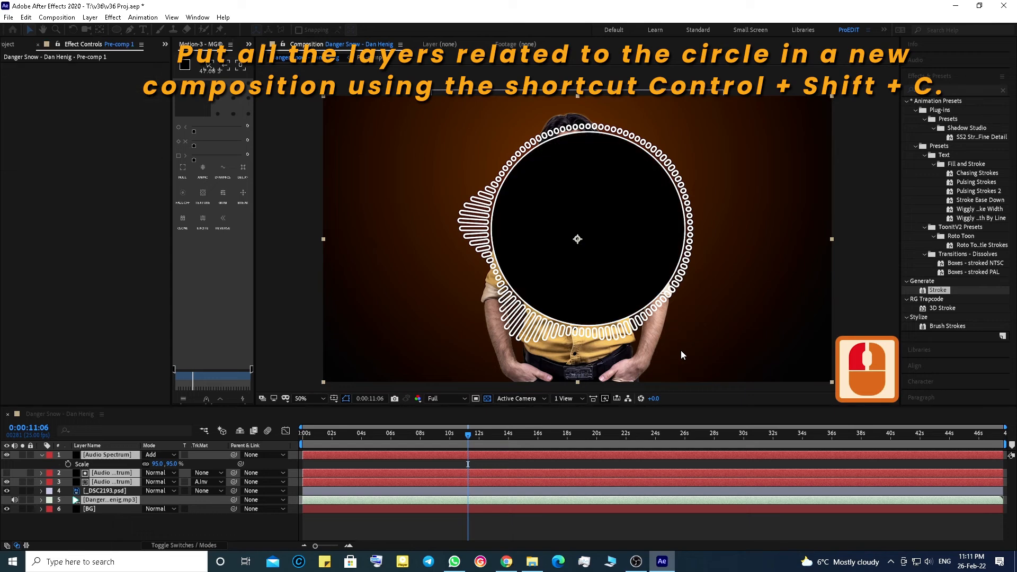
Step: Set the pre-comp's blending mode to Add and make it a 3D layer
left_click(155, 456)
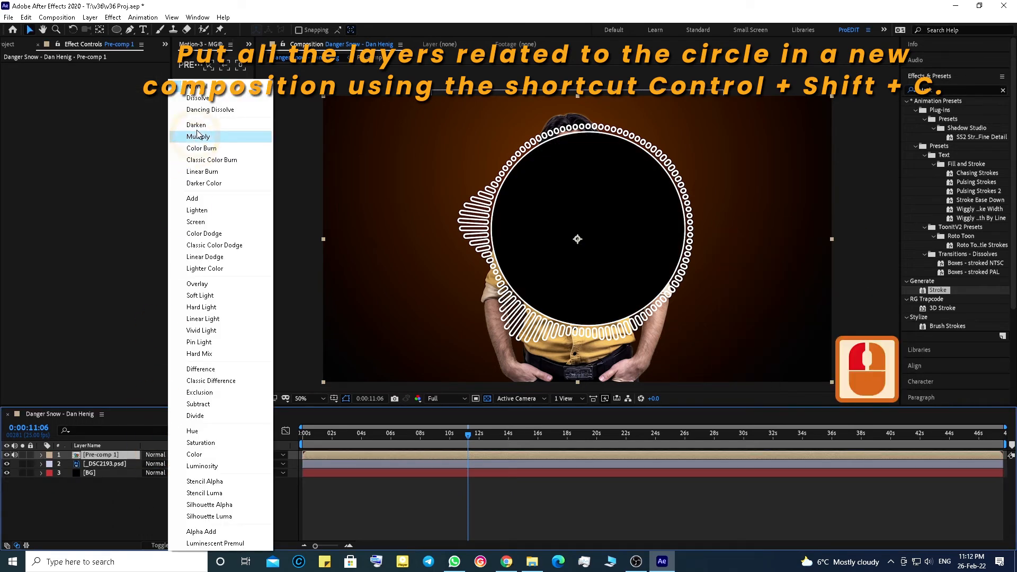
left_click(201, 198)
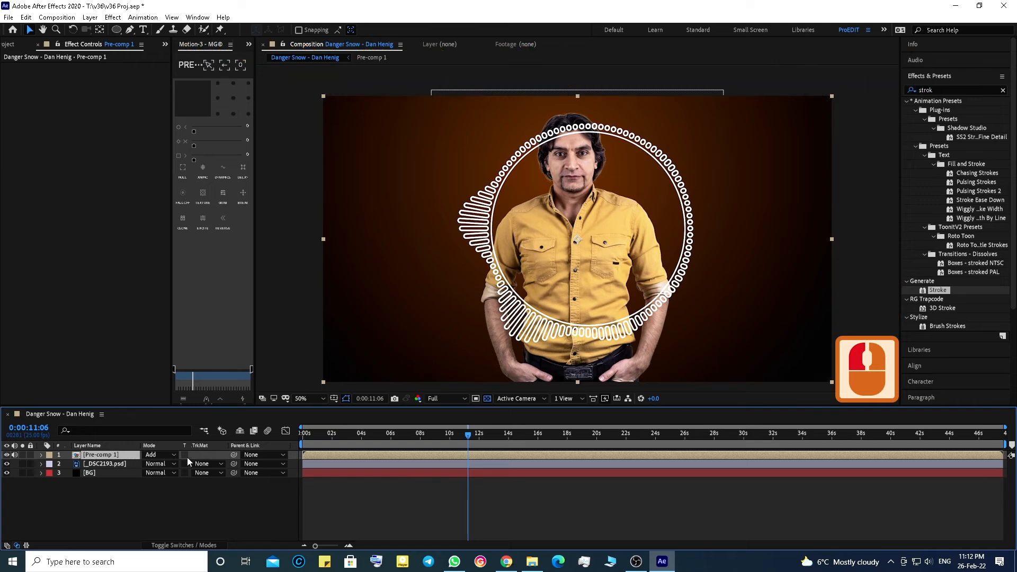
left_click(212, 448)
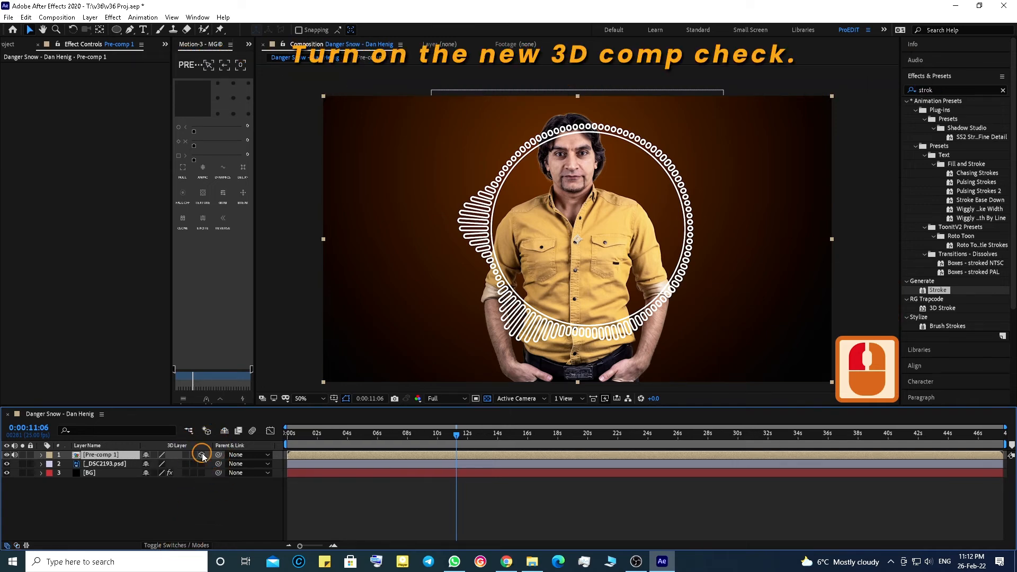
left_click(201, 454)
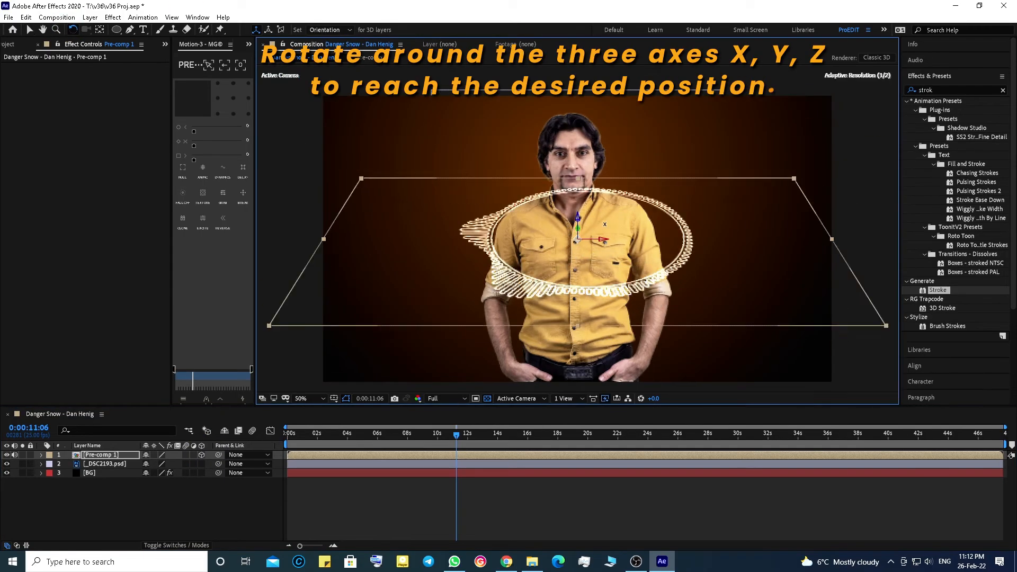
Step: Tilt the pre-comp in 3D around its axes with the Rotation tool and set its scale to 132%
left_click_drag(603, 226, 607, 231)
left_click_drag(688, 146, 588, 265)
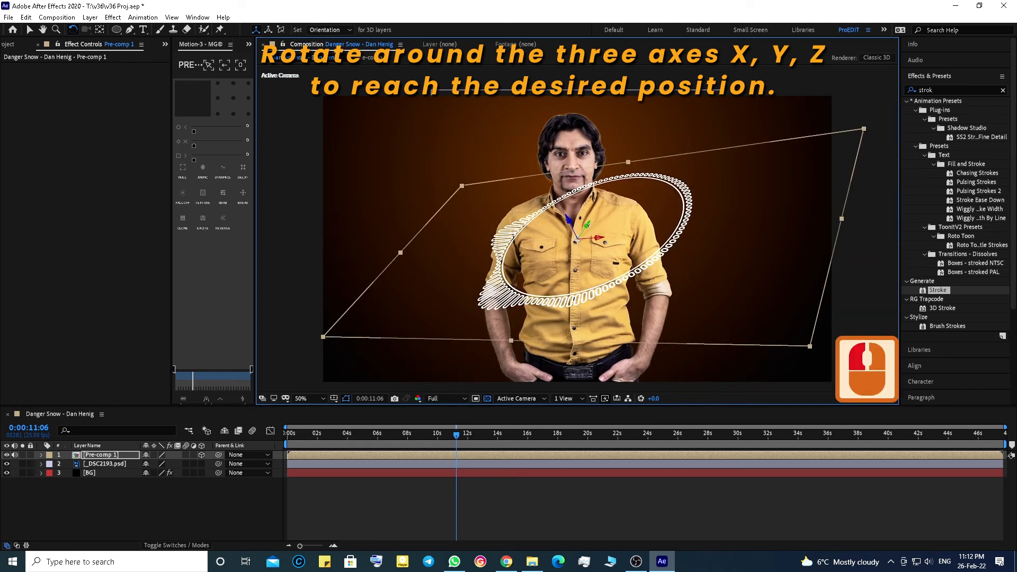
key("v")
key("s")
left_click_drag(196, 464, 220, 465)
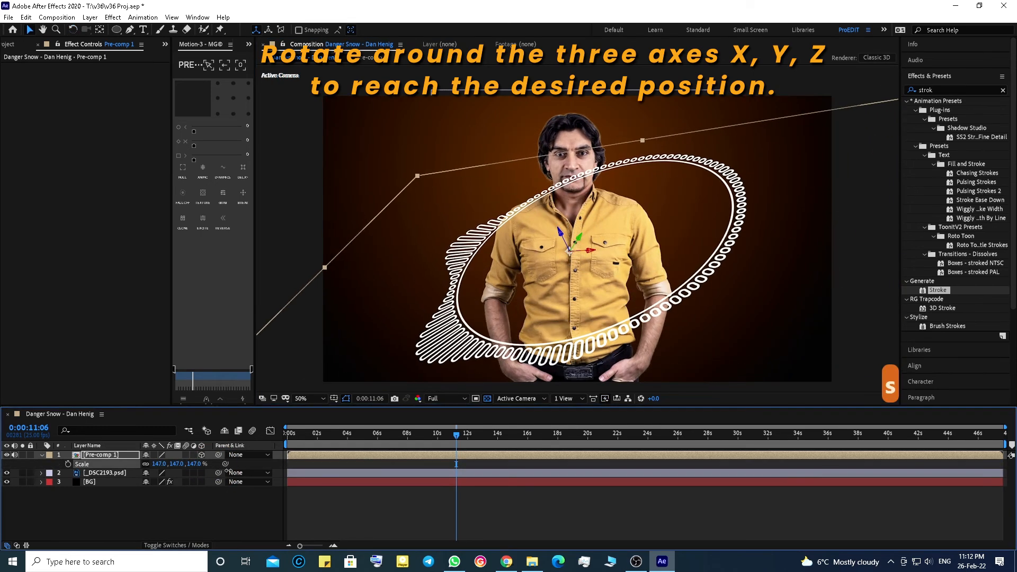
left_click_drag(561, 233, 565, 240)
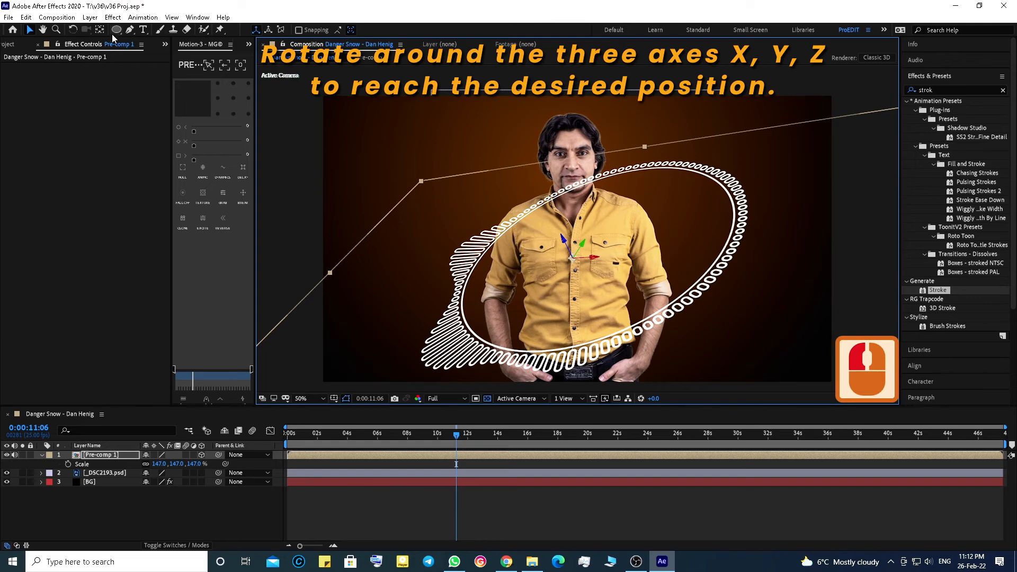
left_click(73, 30)
left_click_drag(715, 196, 700, 257)
left_click_drag(196, 465, 187, 464)
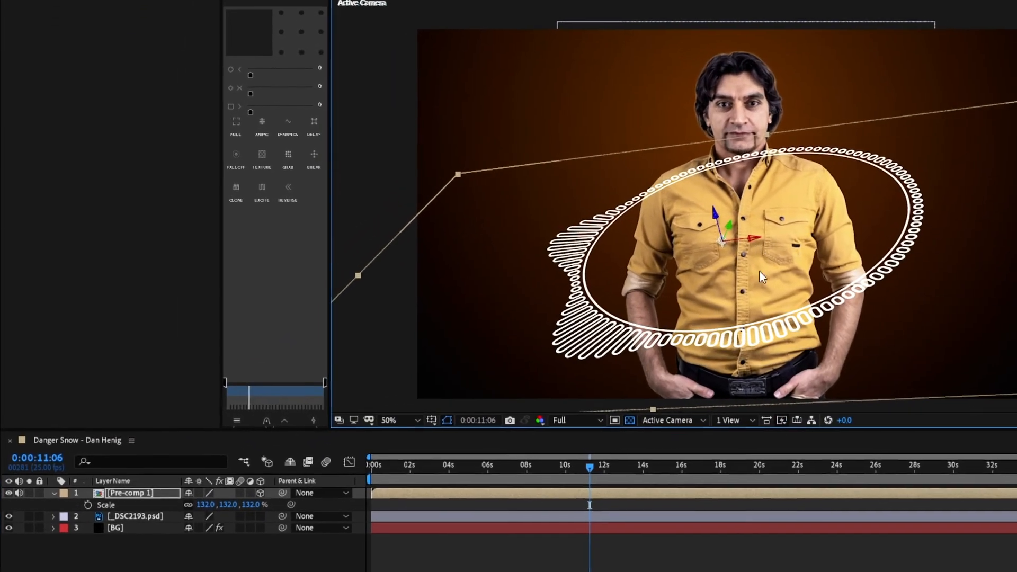
Step: Duplicate the person photo layer and move the copy above the pre-comp
left_click(454, 516)
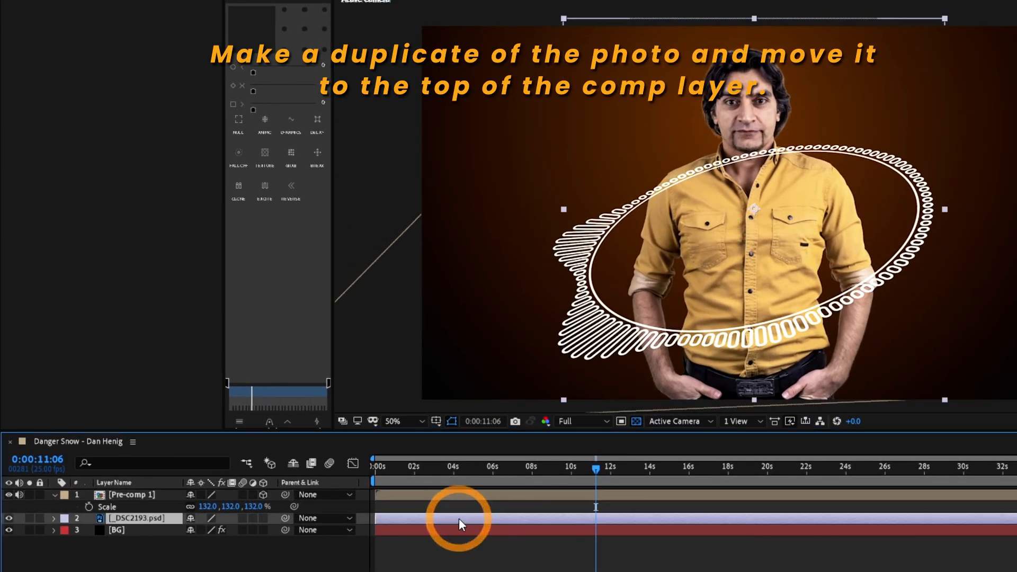
key("ctrl+d")
left_click_drag(122, 517, 129, 487)
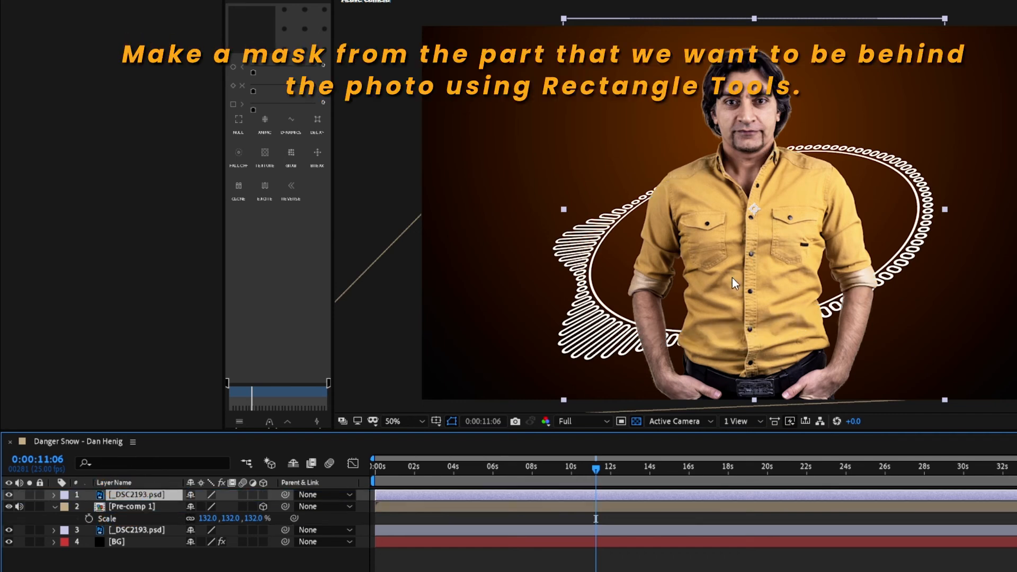
Step: Draw a rectangular mask on the top photo copy over the upper body where the ring passes behind
key("q")
left_click_drag(603, 121, 648, 335)
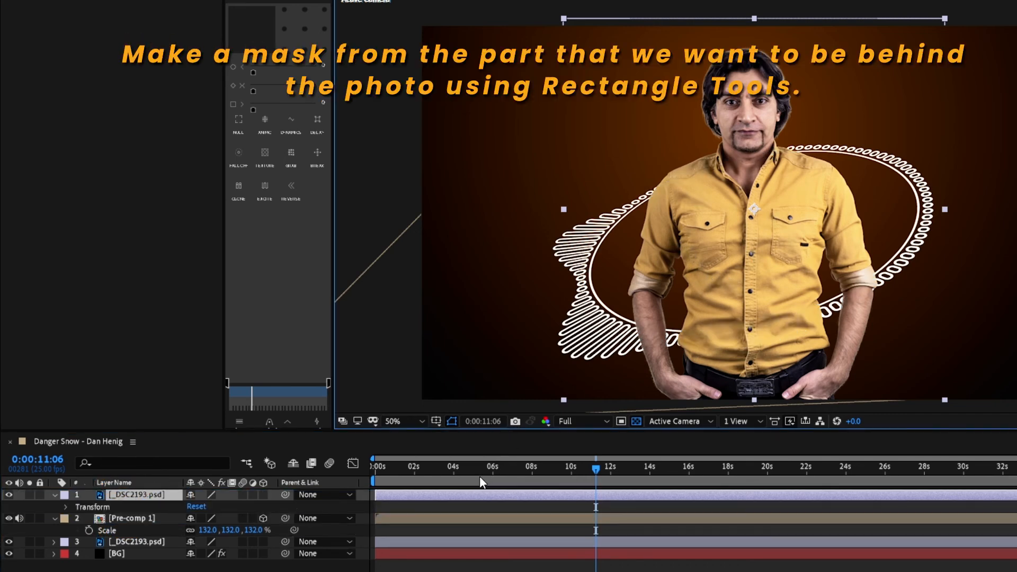
left_click(472, 495)
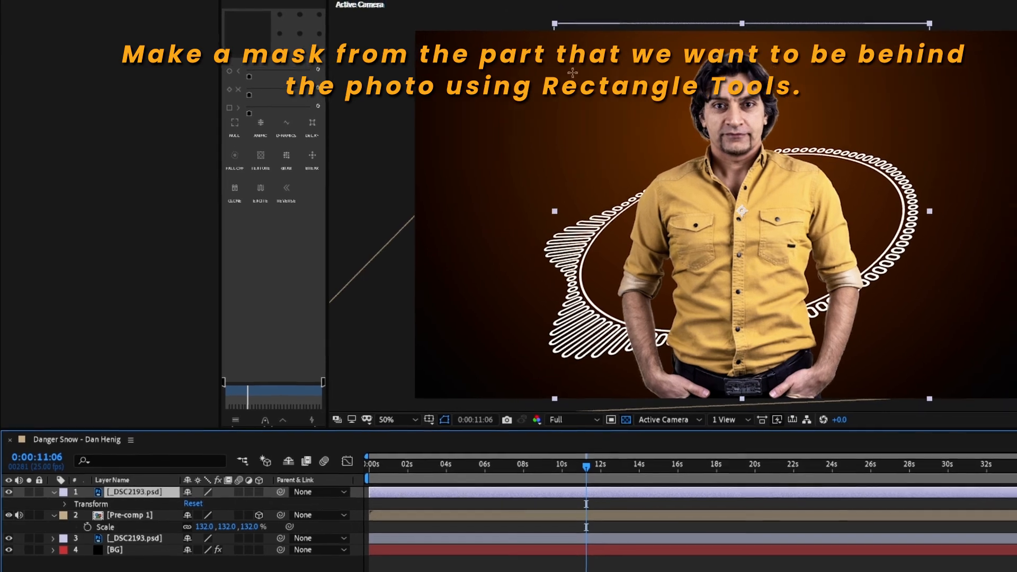
left_click_drag(570, 50, 870, 203)
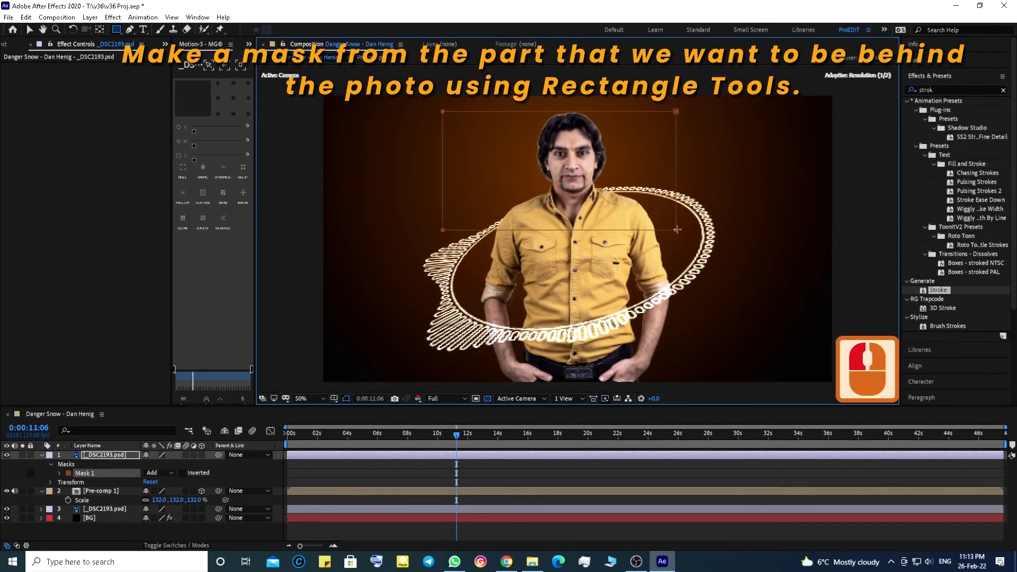
left_click_drag(676, 230, 676, 231)
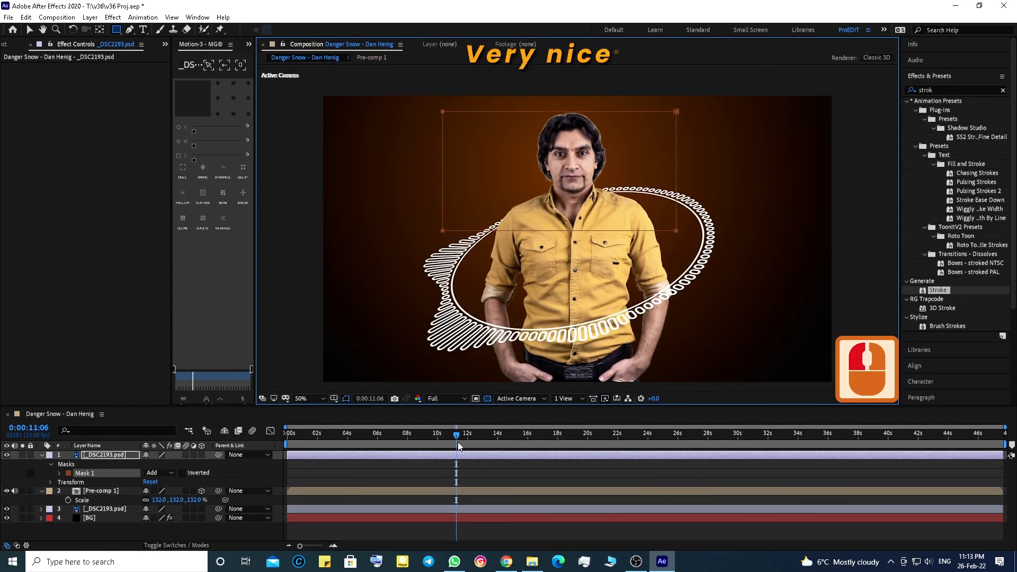